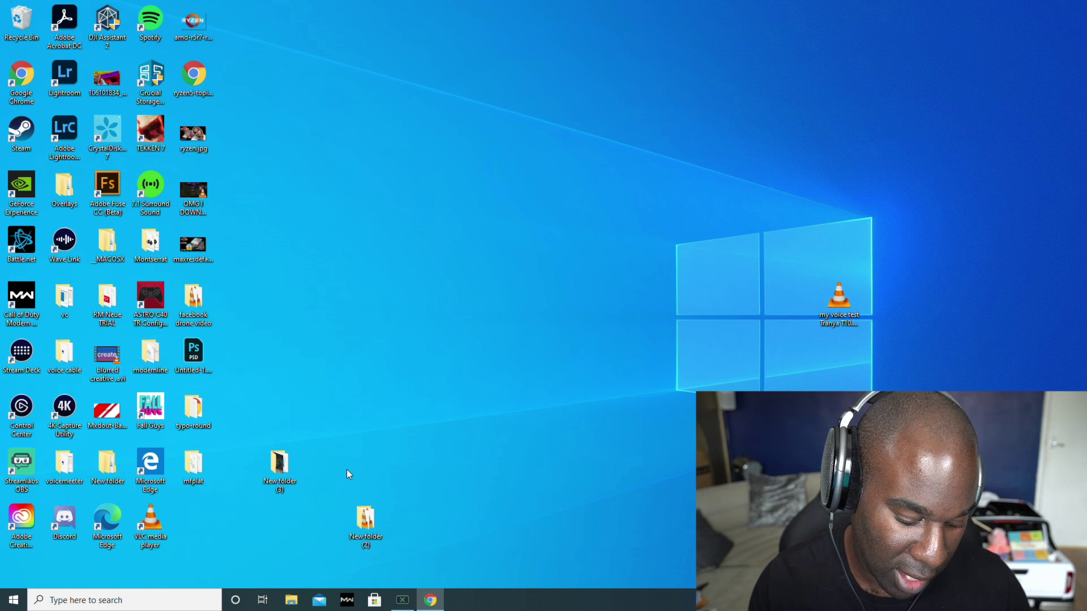
- Find and open the Settings app through Windows search
key("super")
left_click(132, 599)
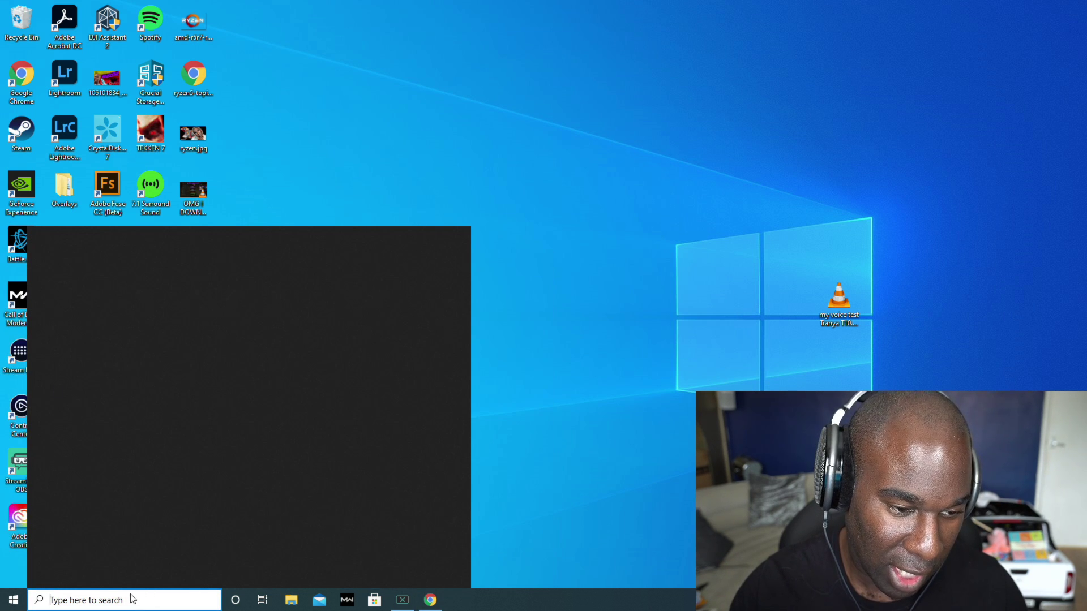
type("s")
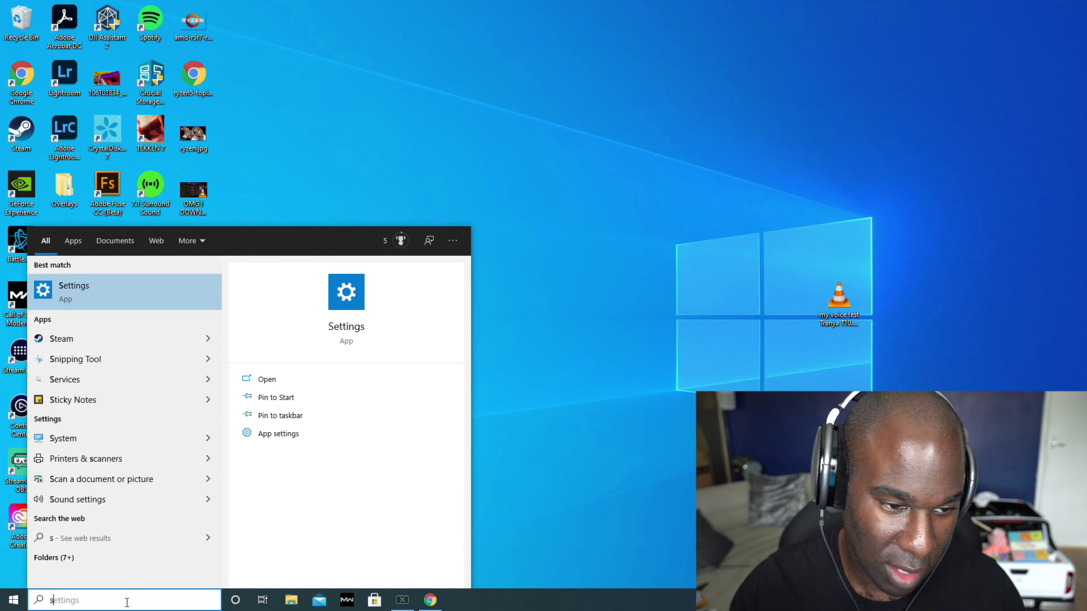
left_click(124, 290)
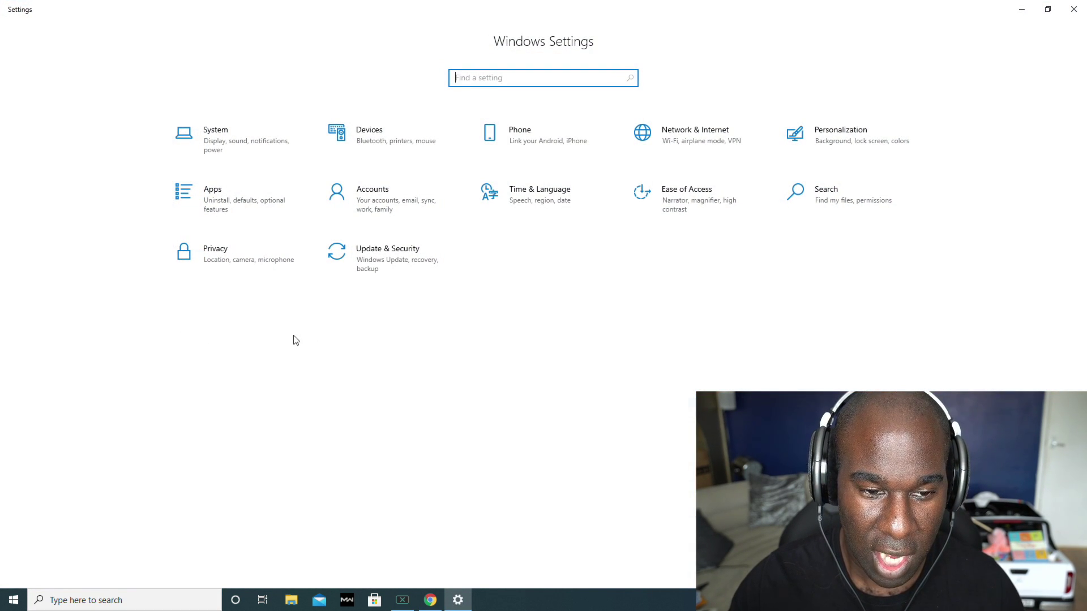
- Open the Windows Update page in the Update & Security settings
left_click(262, 155)
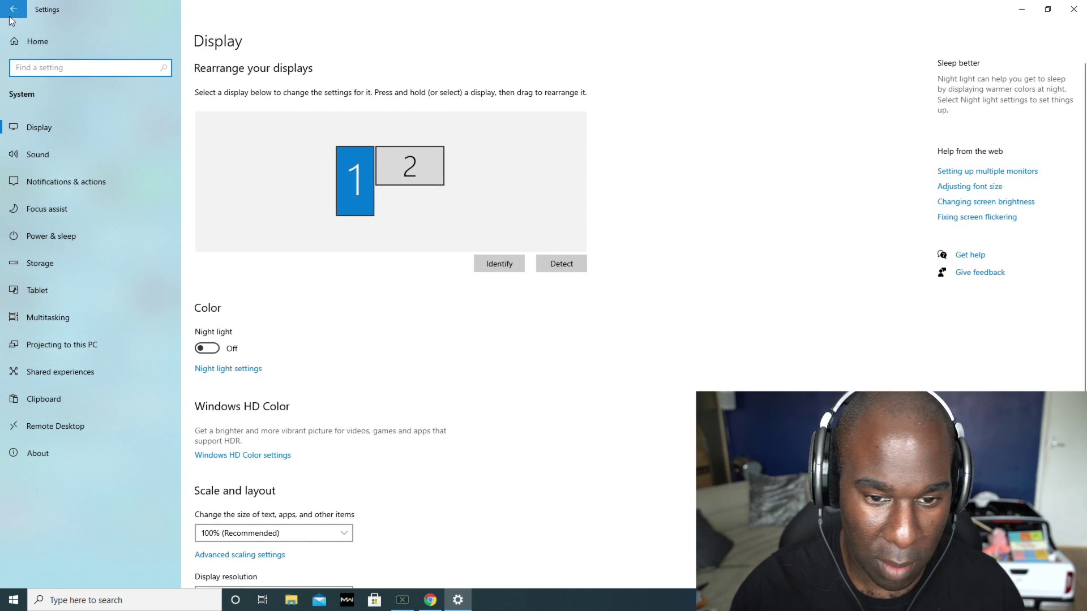
left_click(11, 13)
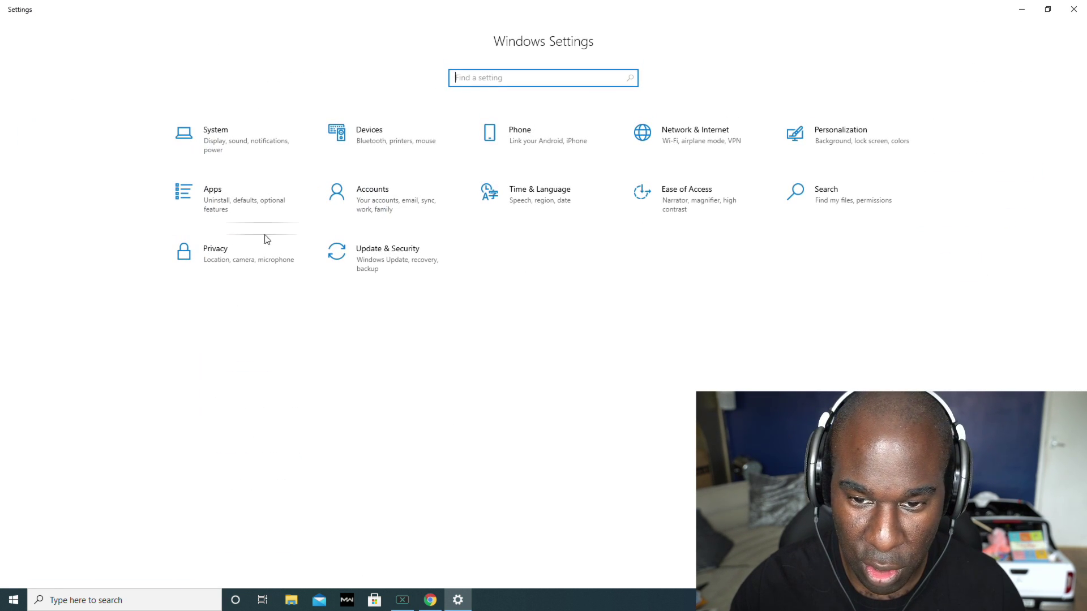
left_click(409, 263)
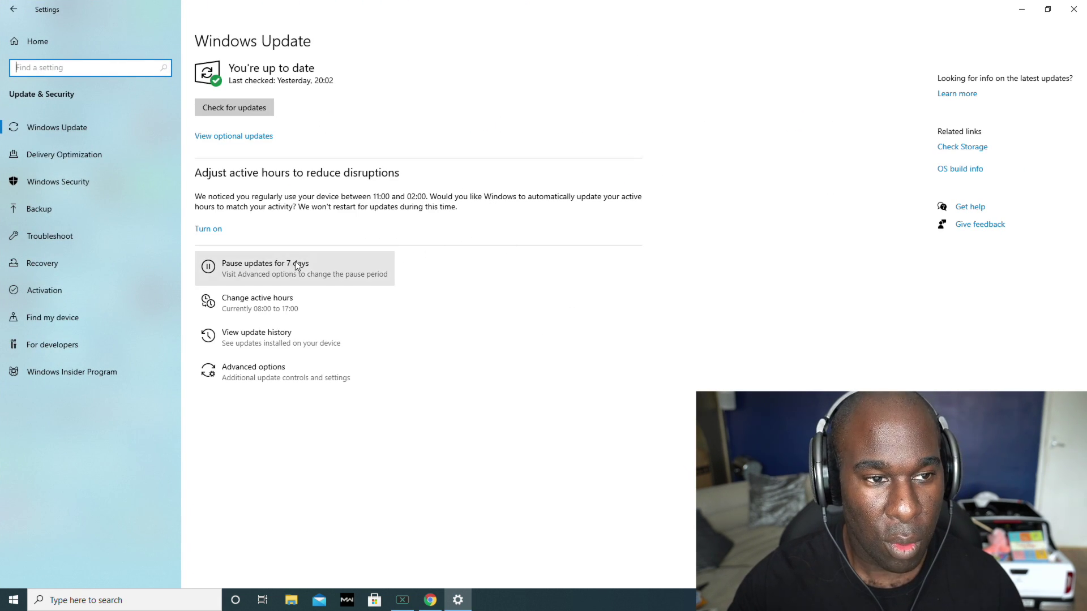
left_click(13, 10)
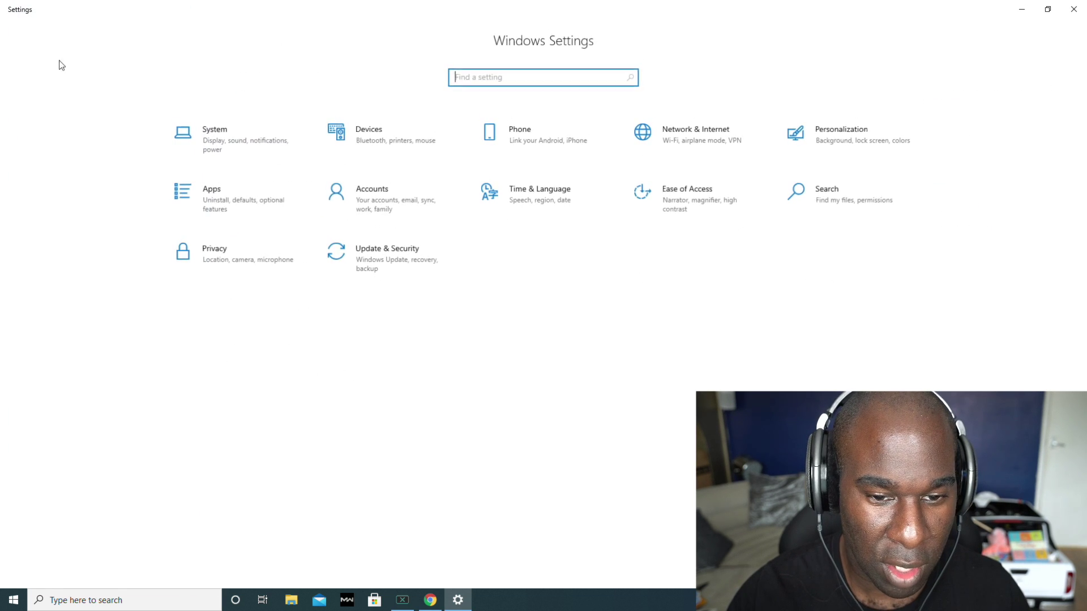
left_click(457, 266)
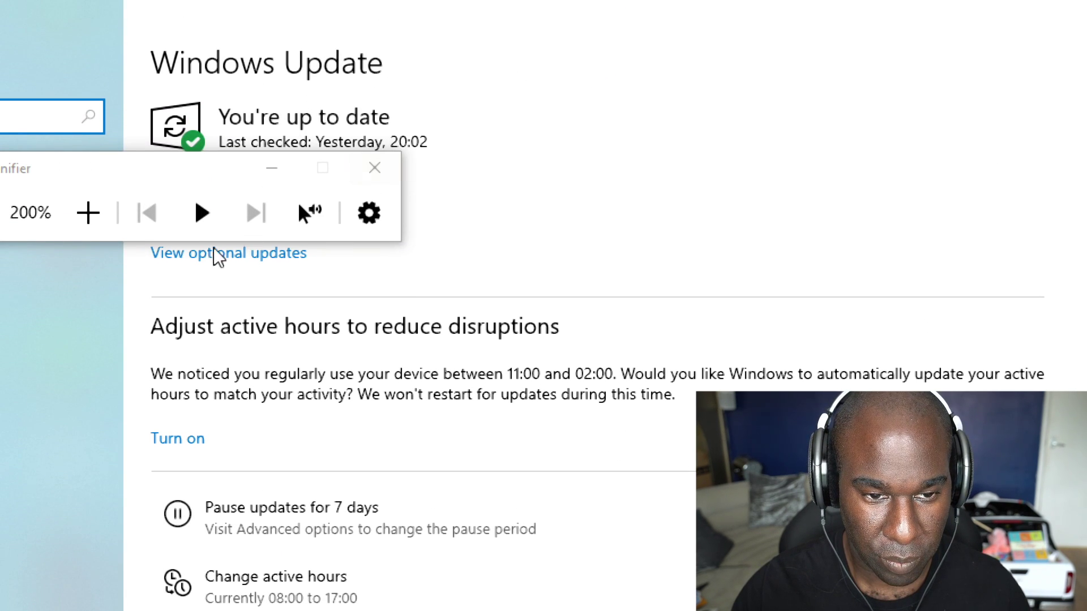
- Minimize the Magnifier window, open the OS build info and examine the Windows edition, version and build
left_click(273, 169)
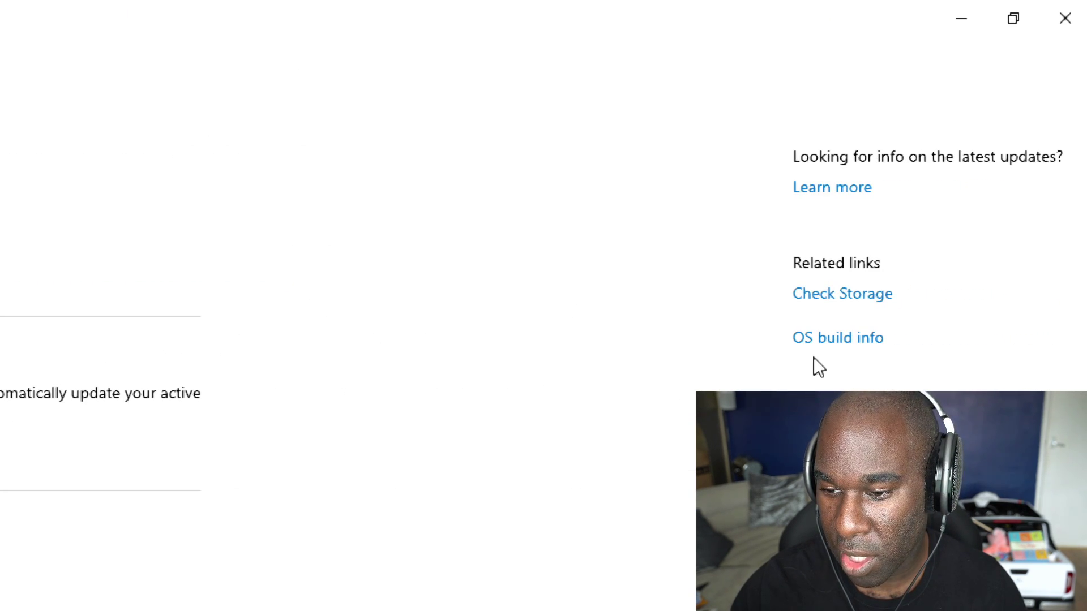
left_click(827, 343)
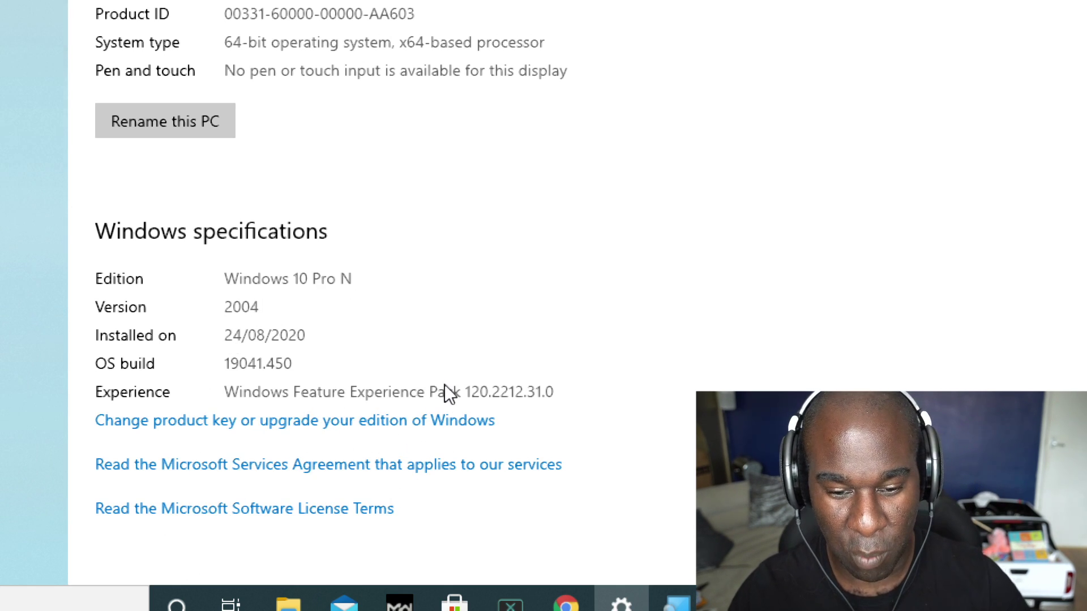
scroll(379, 481, "down", 1)
scroll(242, 61, "up", 7)
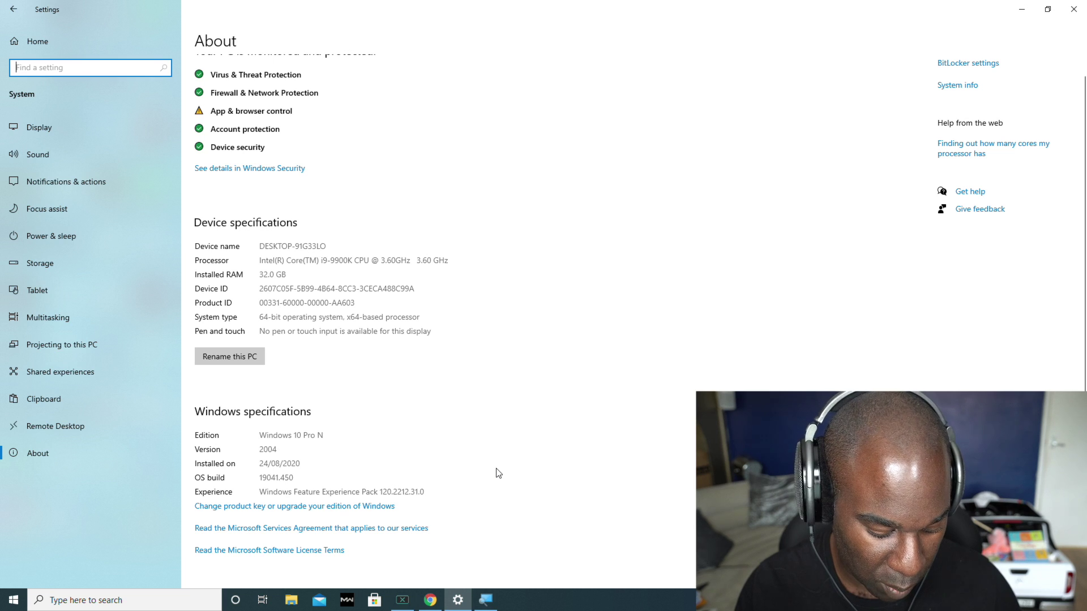
- Find the System entry through Windows search and view the basic information about the computer
key("super")
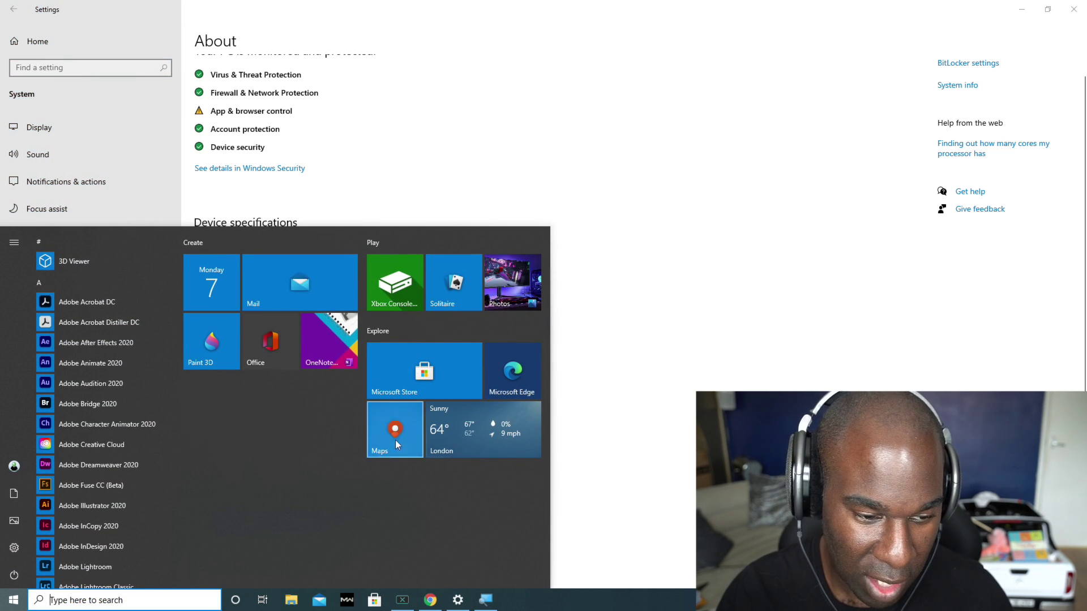
type("s")
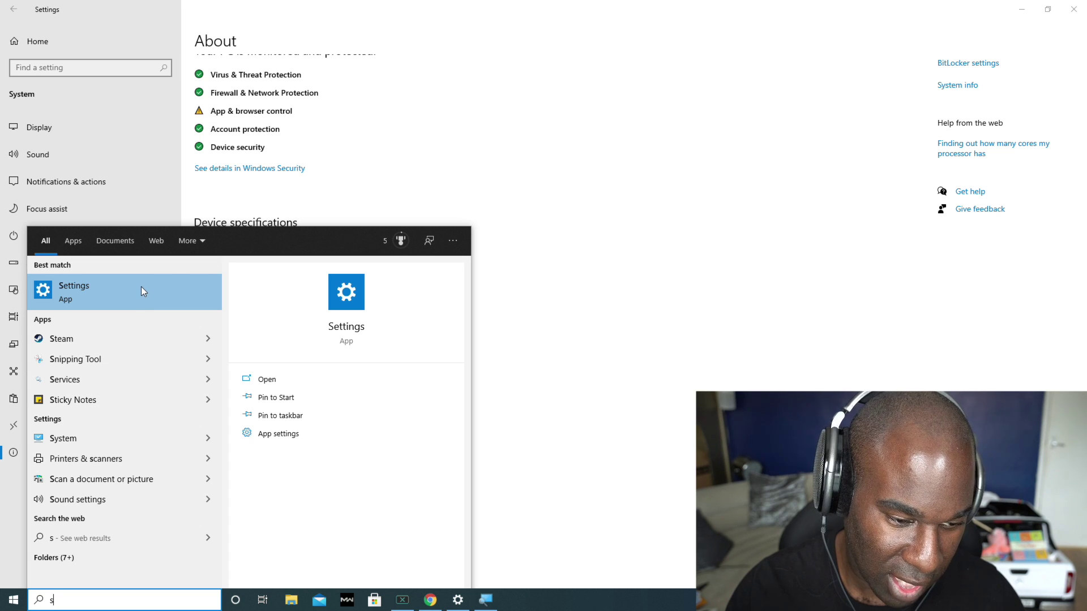
left_click(78, 442)
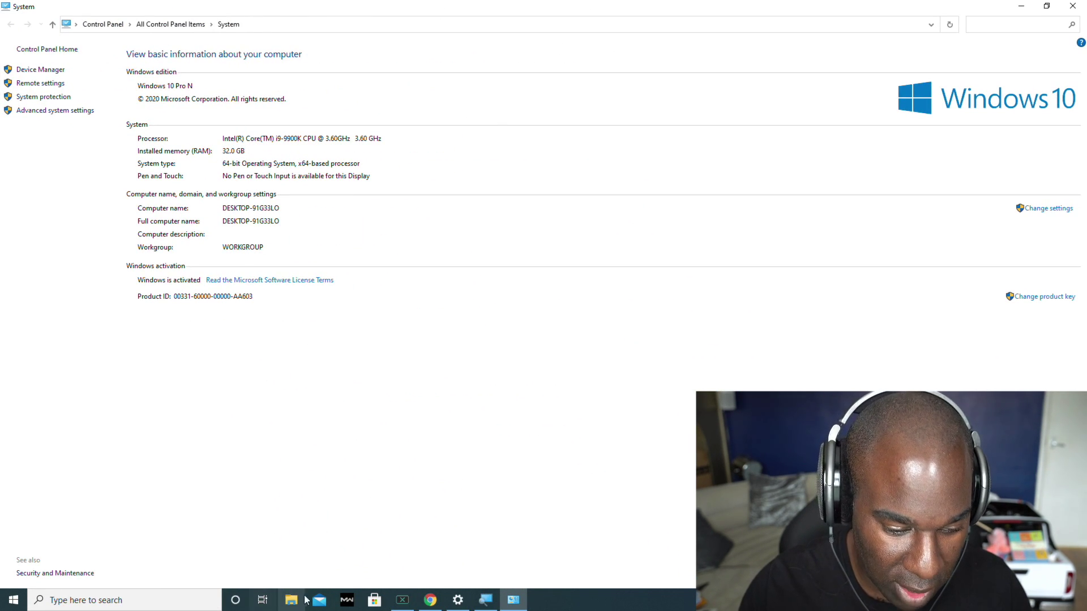
- Open Apps & features through Windows search, go to Optional features and review the installed features
left_click(159, 599)
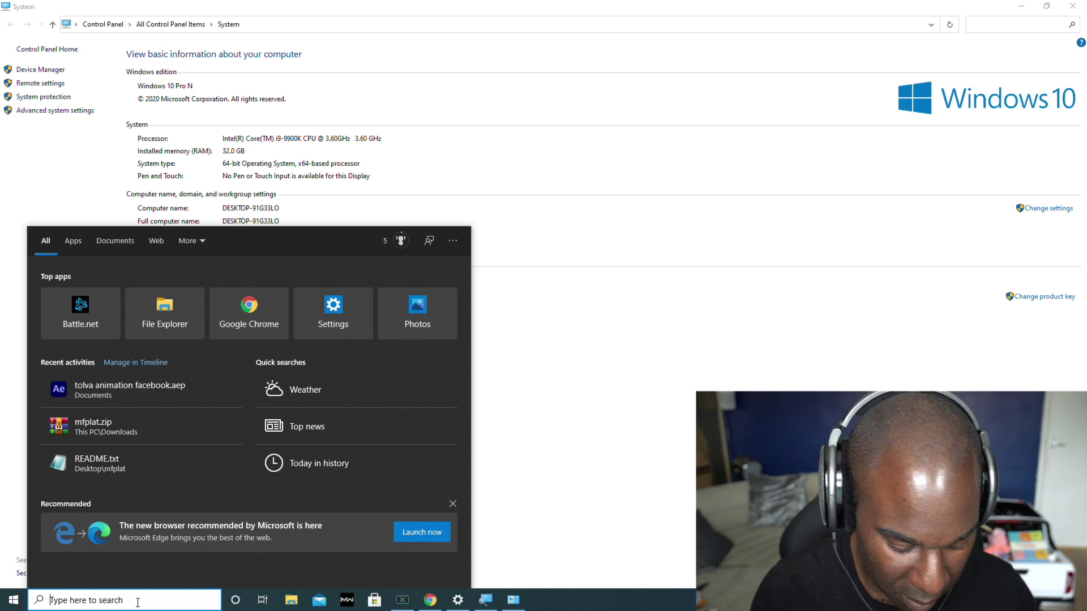
type("a")
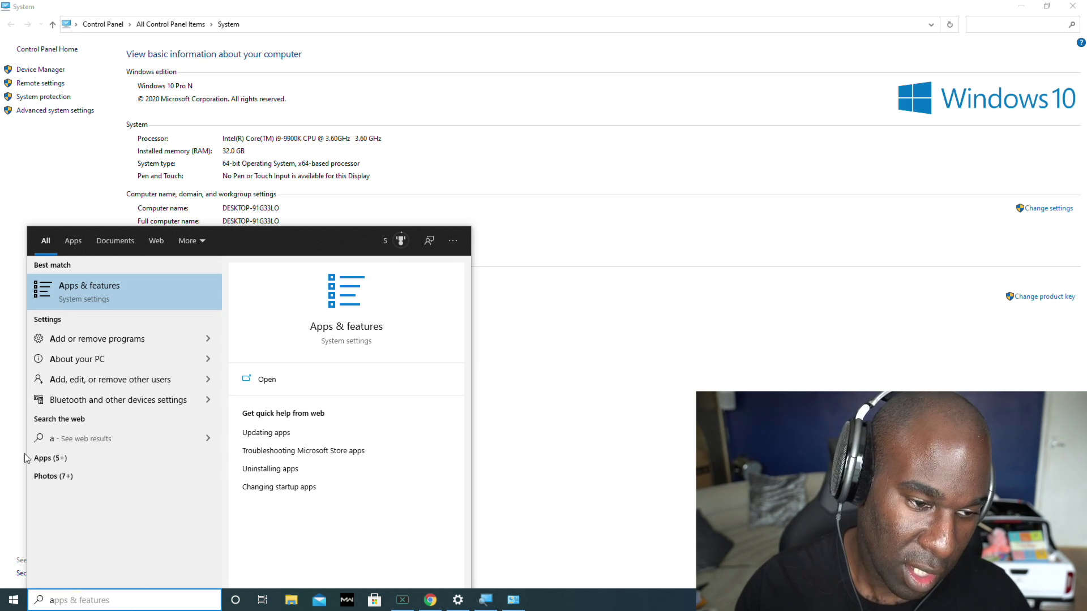
left_click(131, 291)
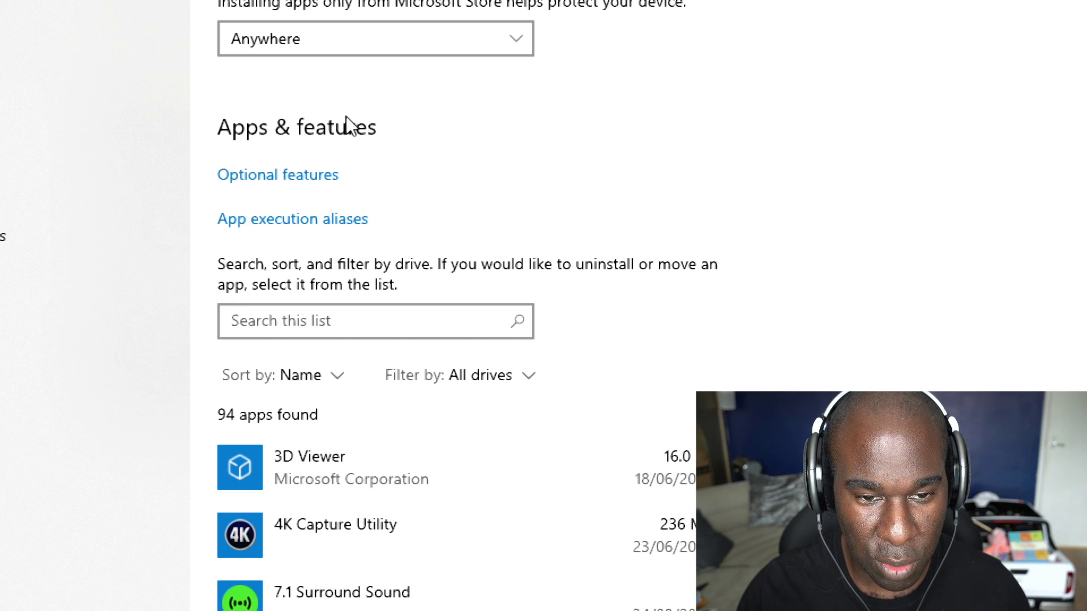
left_click(321, 177)
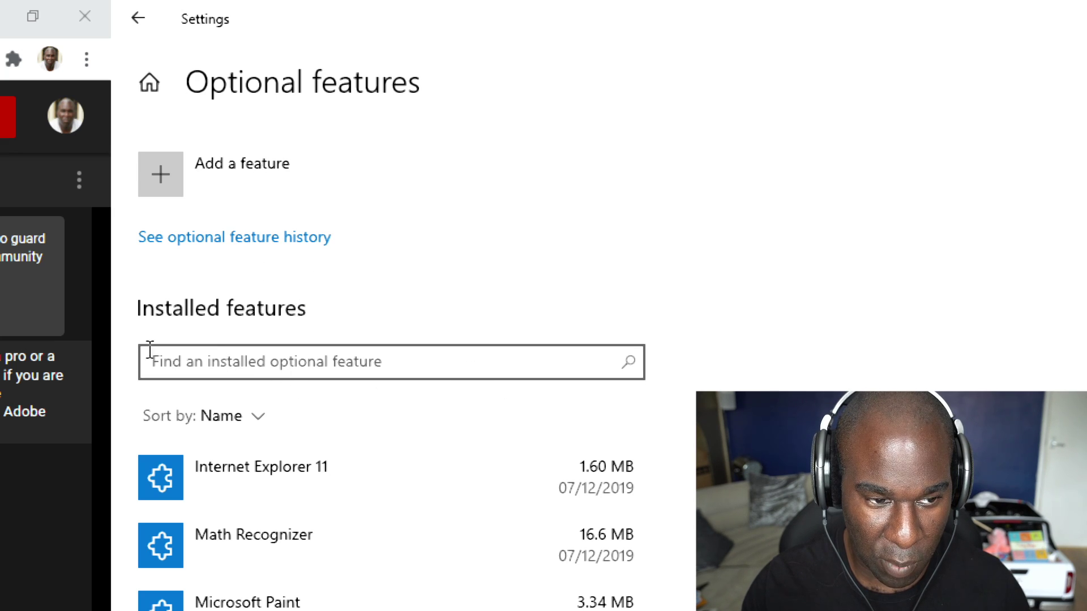
scroll(616, 396, "down", 1)
scroll(616, 397, "down", 3)
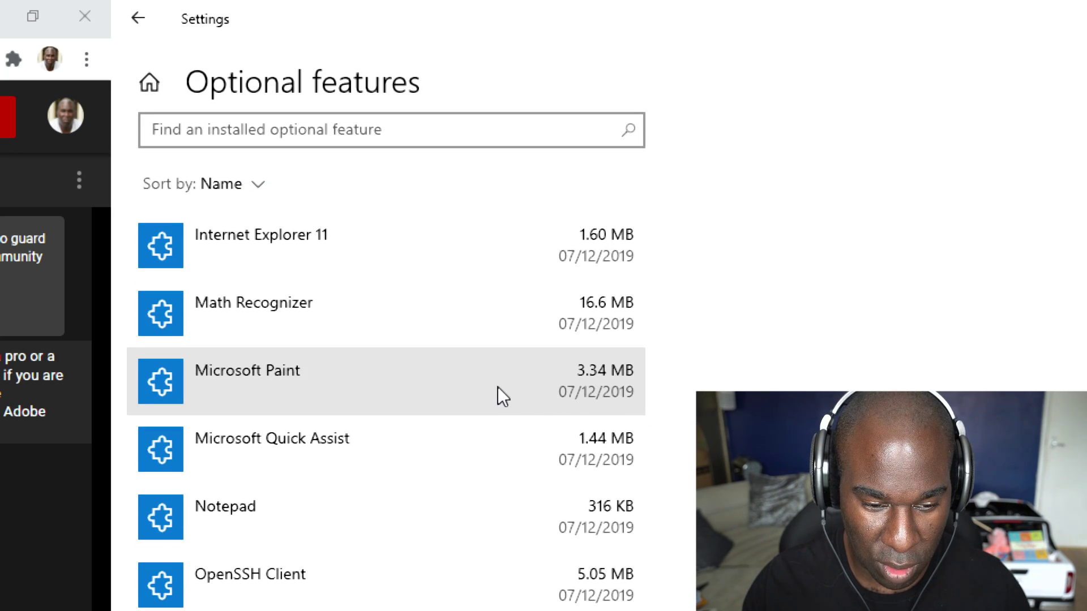
scroll(314, 376, "up", 4)
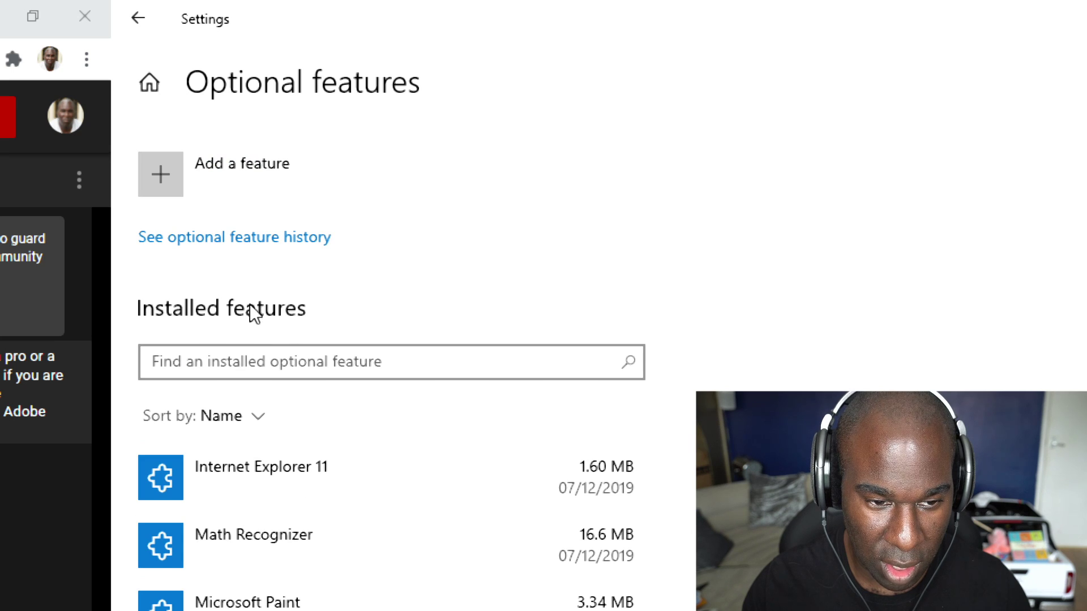
- Search the available optional features for "med" to find the Media Feature Pack, and close the dialog without installing
left_click(161, 167)
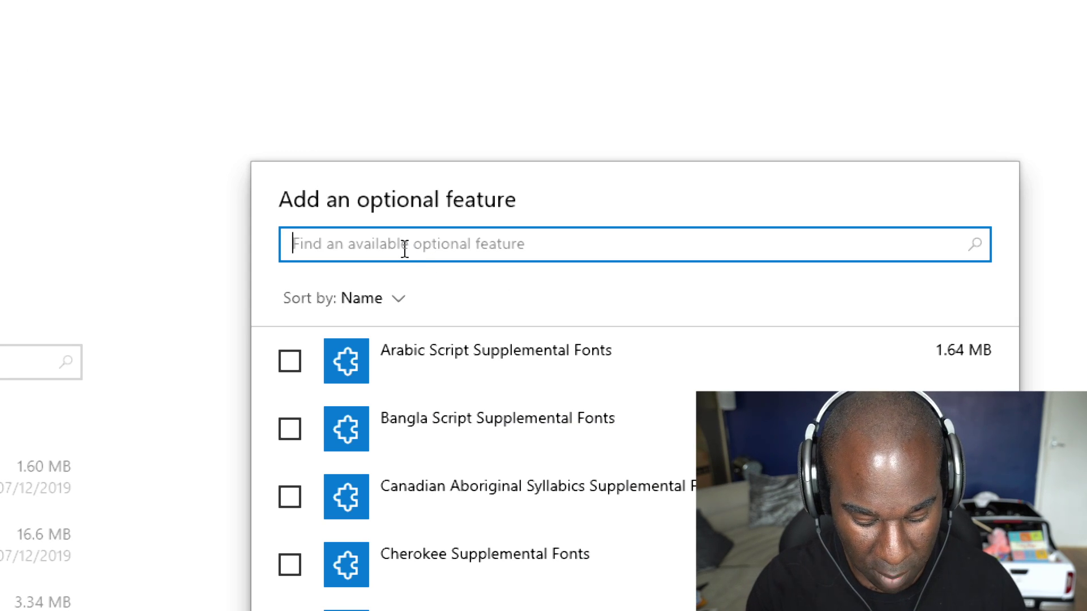
type("m")
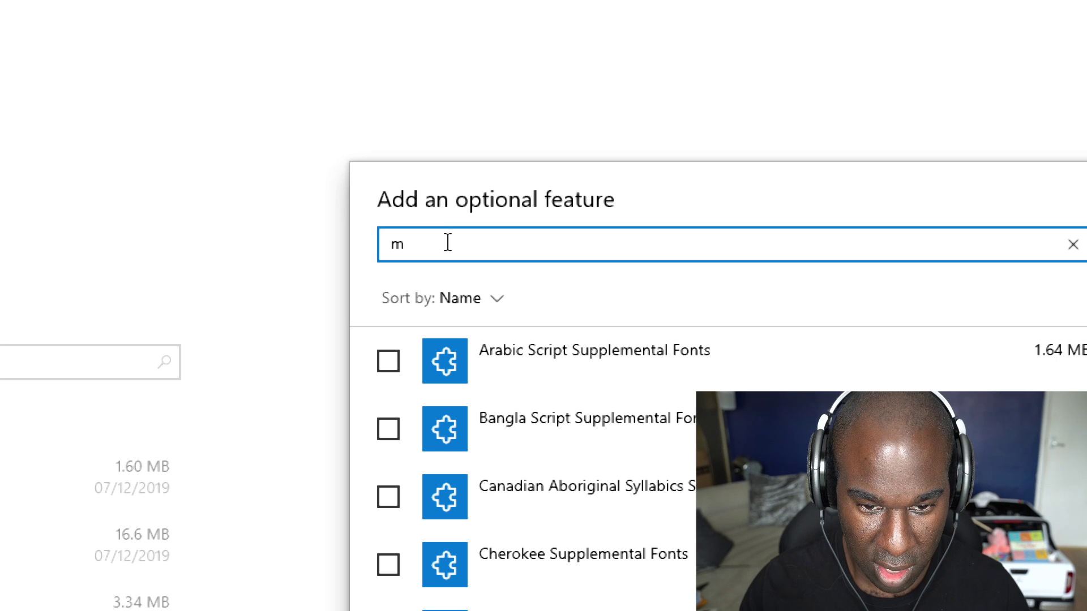
type("e")
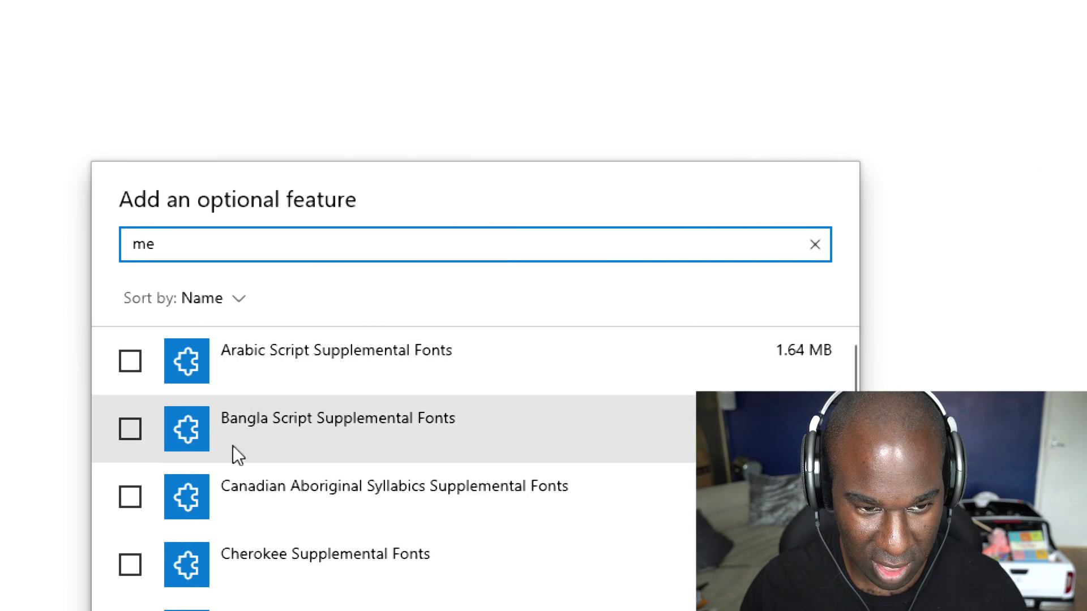
type("d")
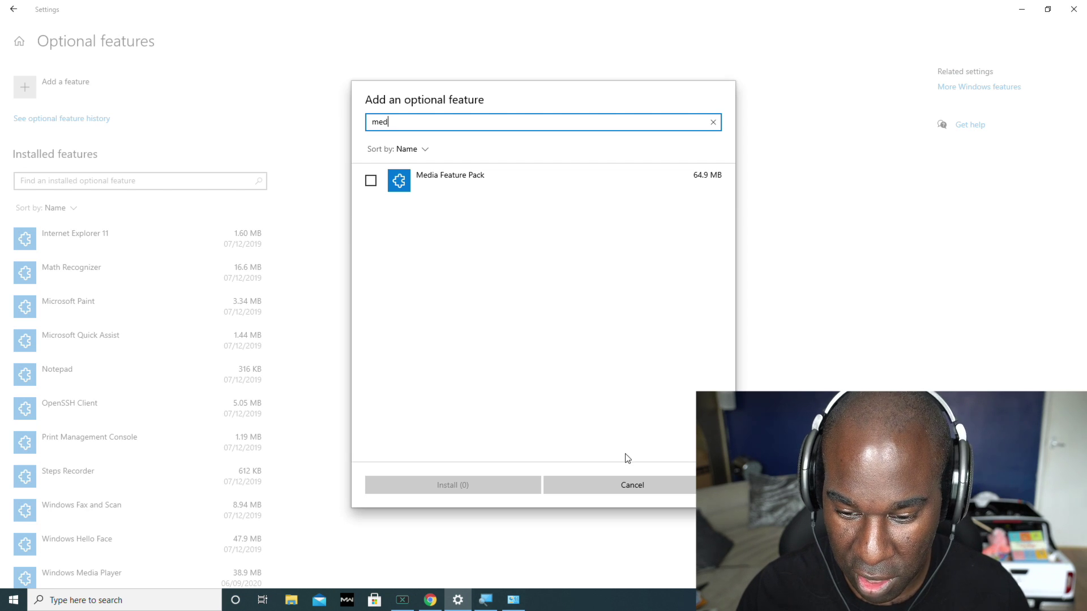
left_click(627, 485)
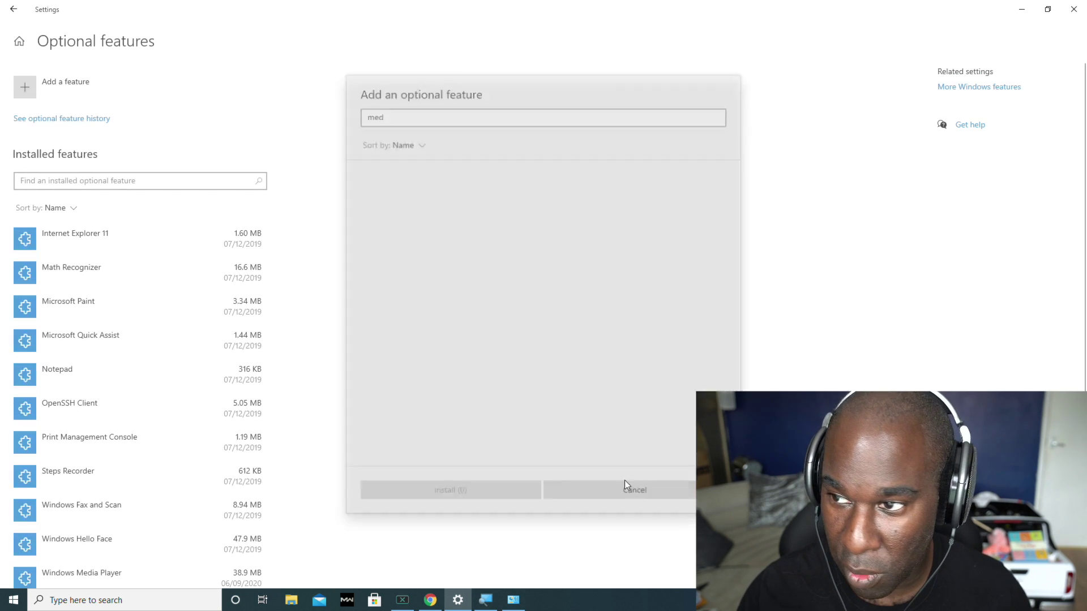
- Minimize the Settings and System windows, try to launch Adobe After Effects 2020, and dismiss the error dialog
left_click(1021, 9)
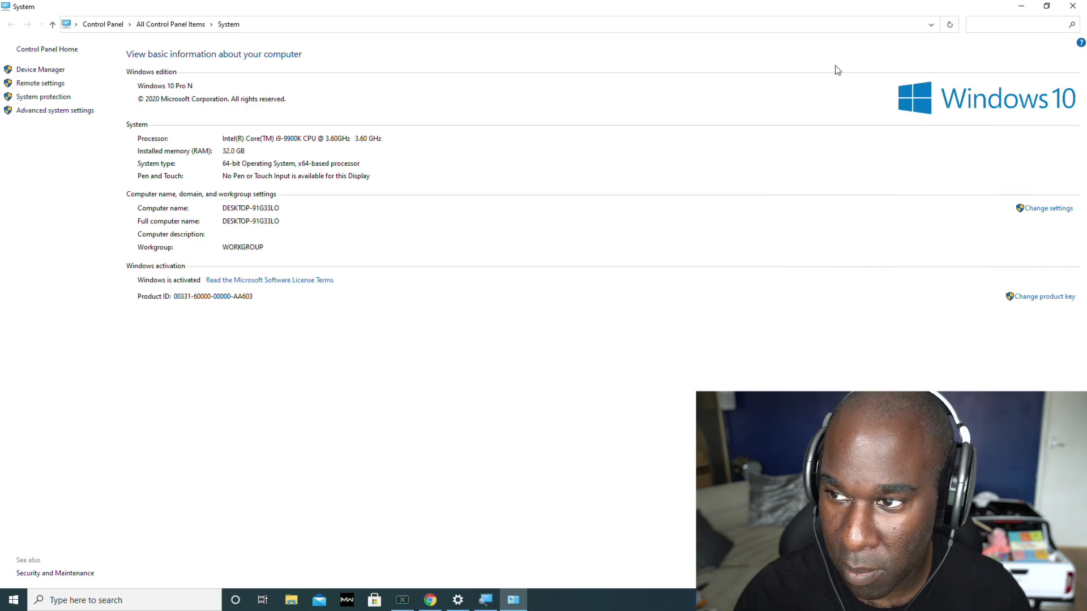
left_click(1020, 7)
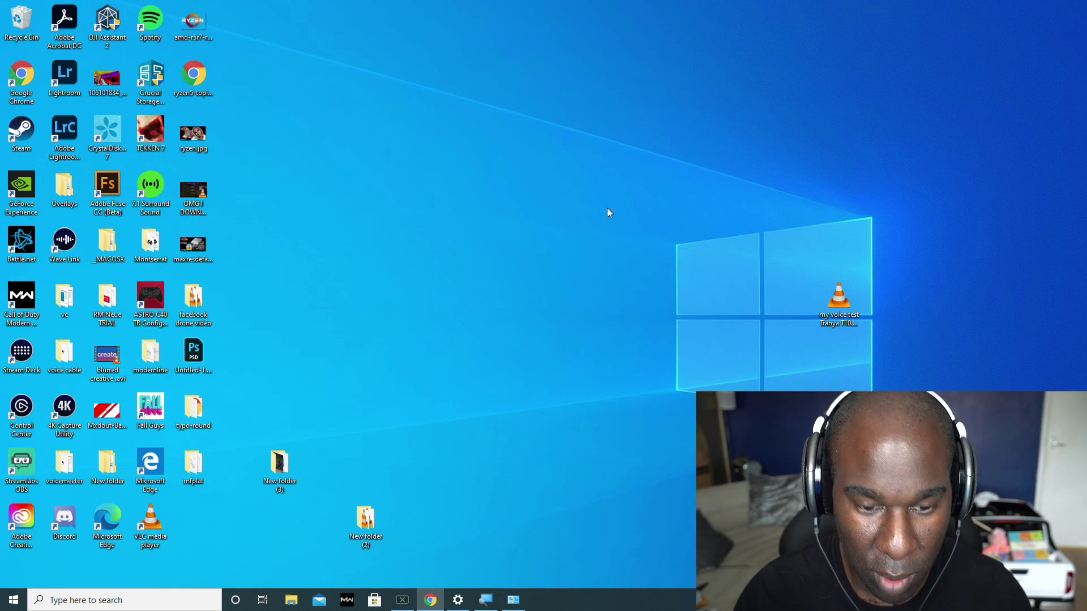
left_click(14, 600)
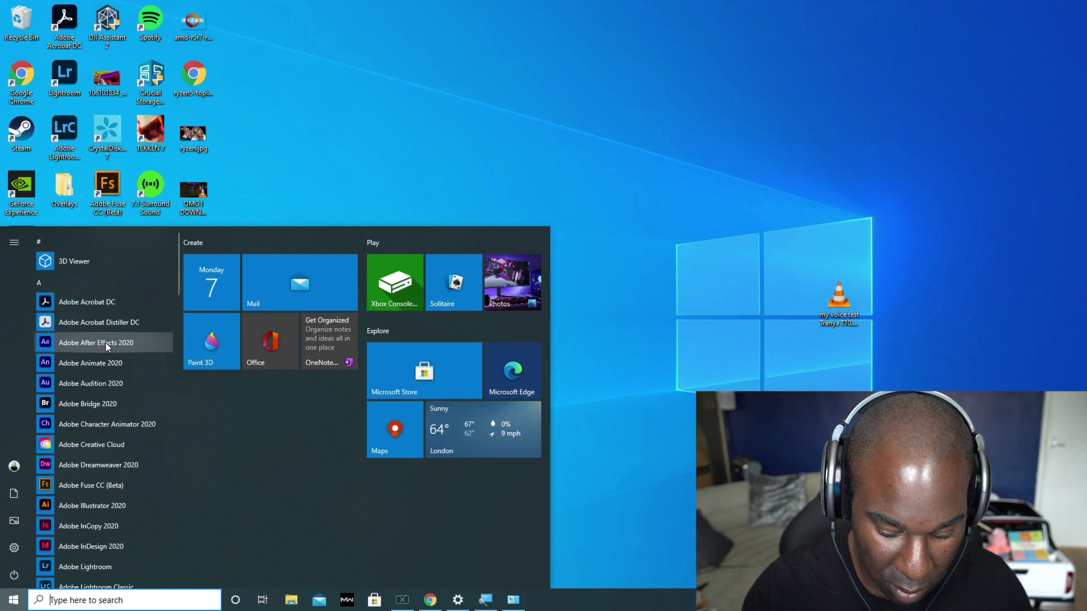
left_click(105, 342)
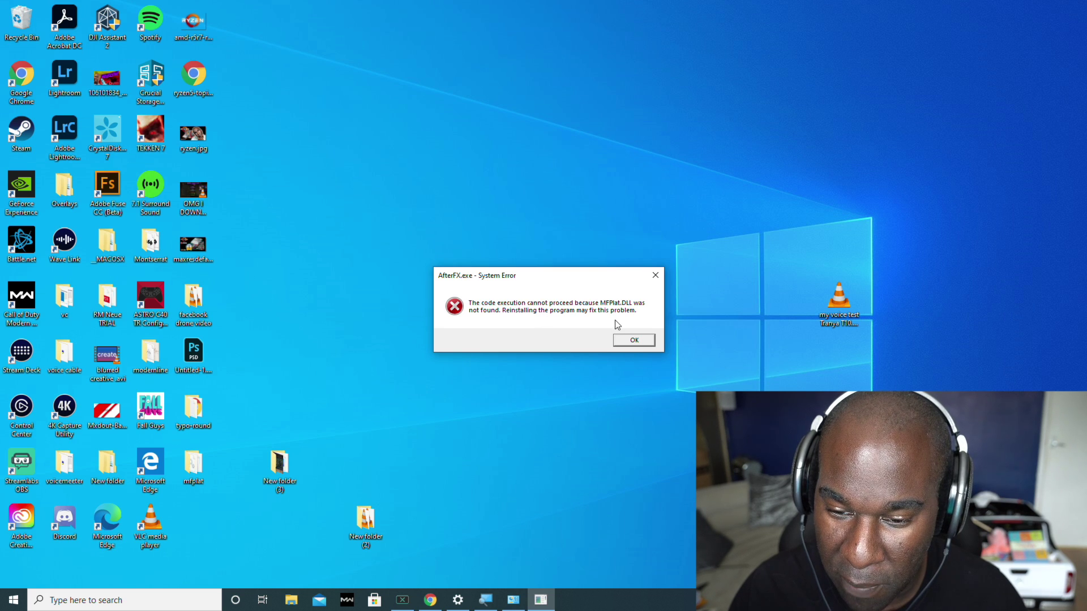
left_click(642, 340)
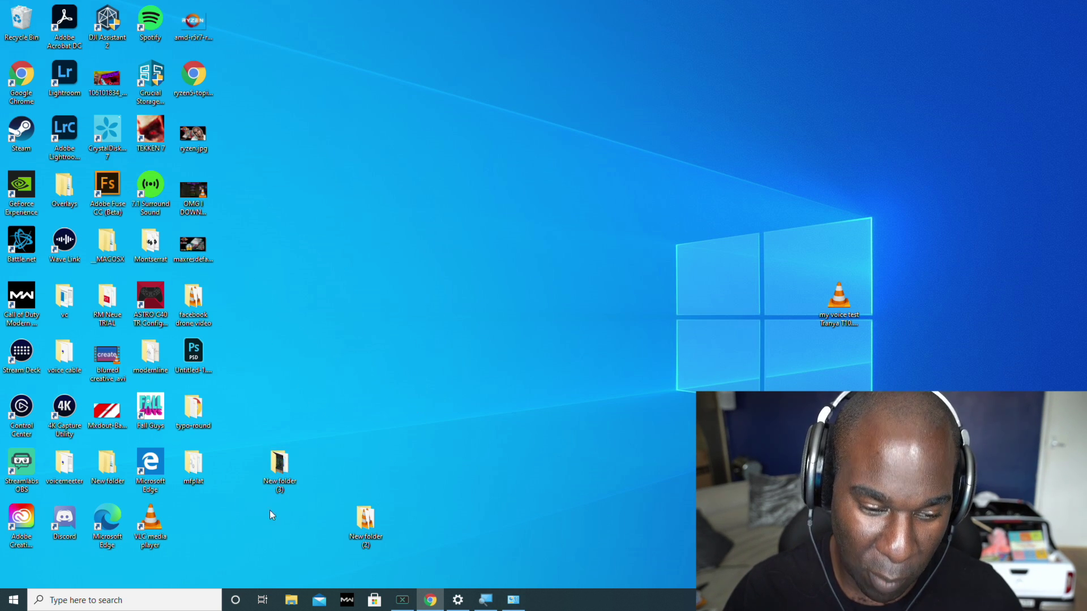
- Try to launch Adobe Media Encoder 2020 and dismiss its error dialogs
left_click(13, 600)
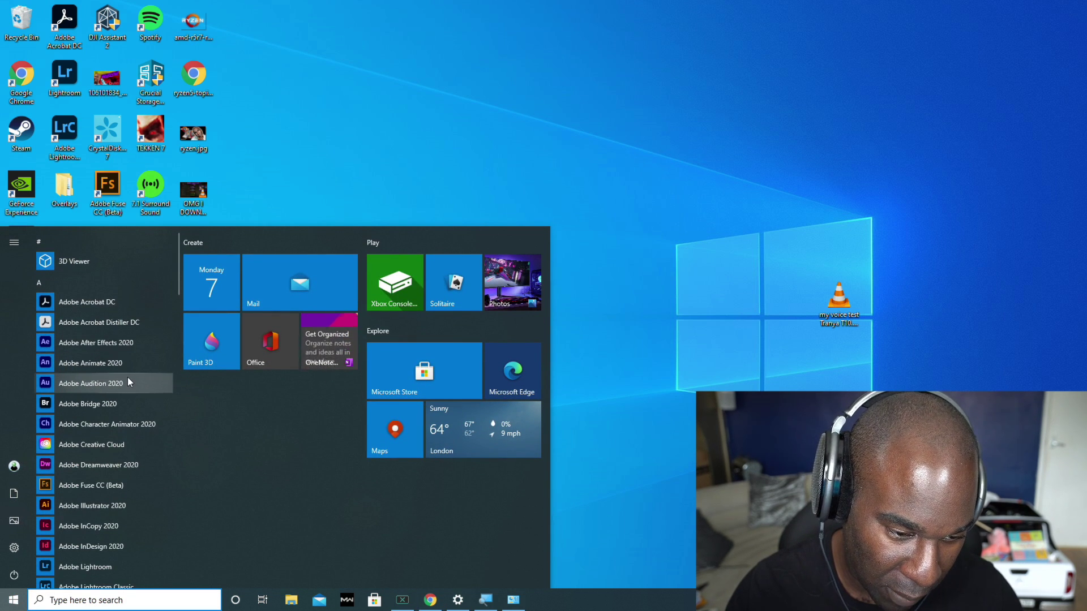
scroll(127, 377, "down", 1)
scroll(126, 378, "down", 2)
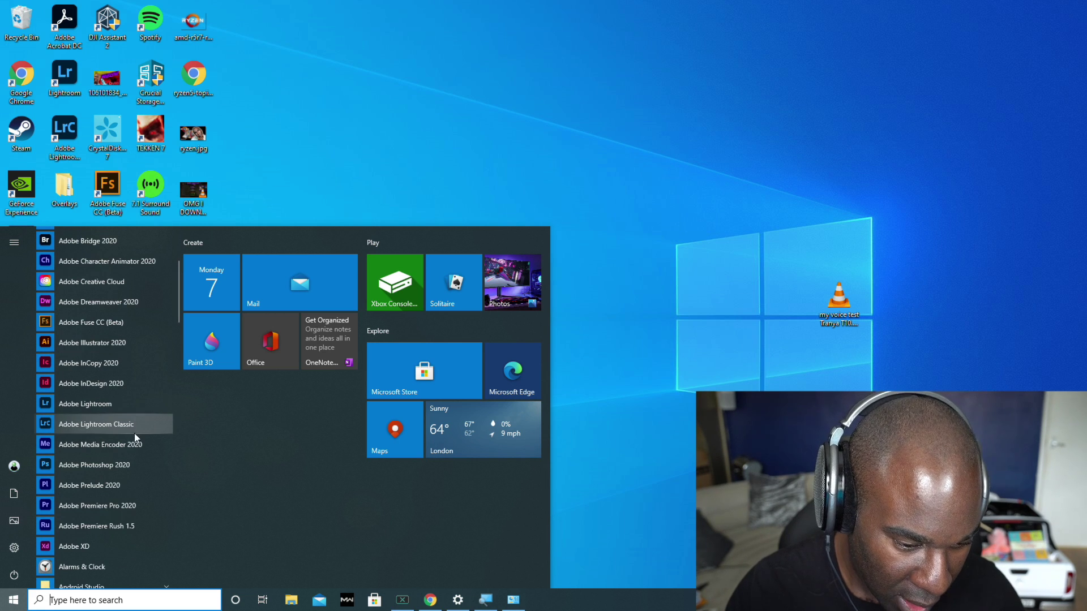
left_click(113, 447)
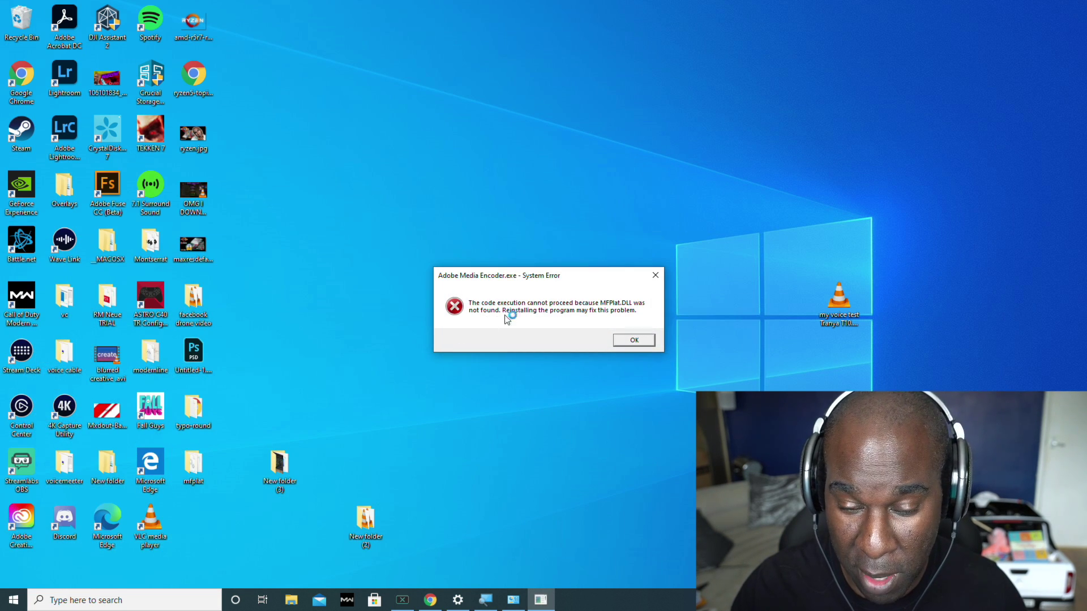
left_click(634, 339)
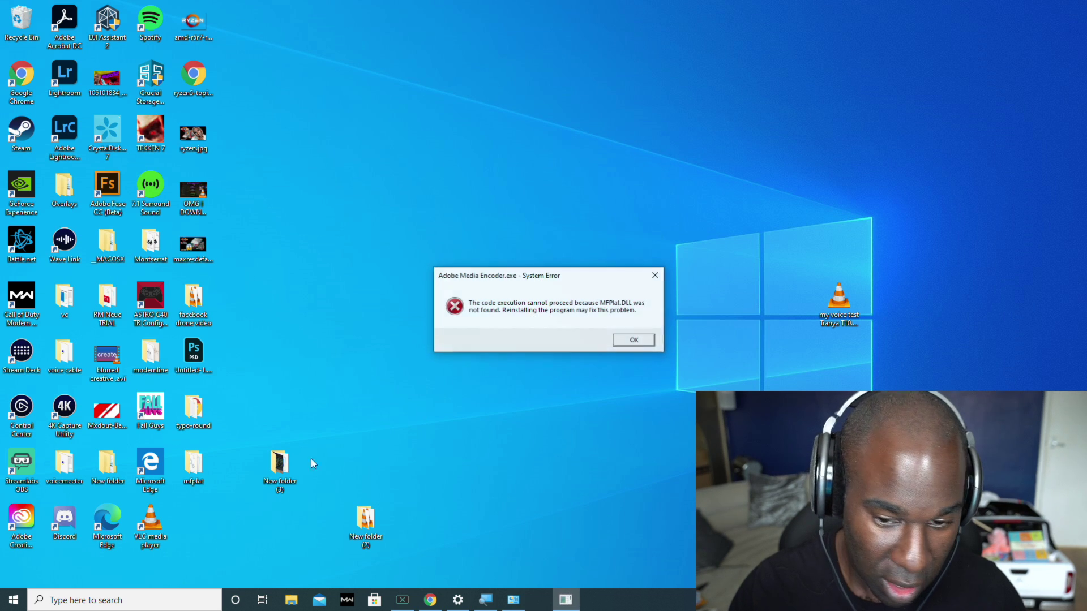
left_click(633, 340)
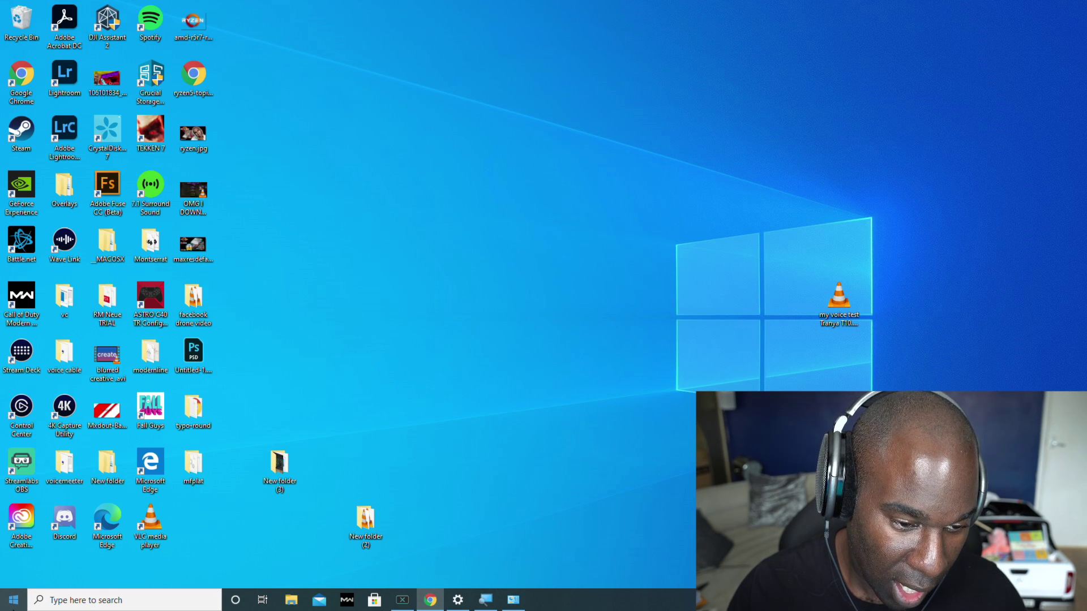
- Try to launch Adobe Premiere Pro 2020 and dismiss its error dialog
left_click(14, 599)
scroll(82, 429, "down", 3)
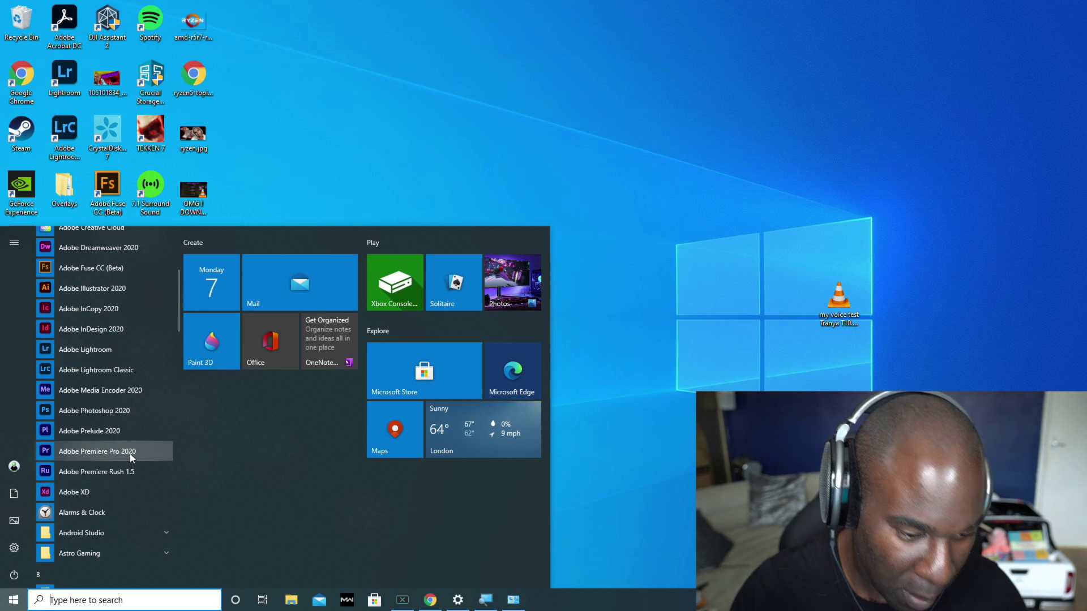
left_click(130, 453)
left_click(634, 339)
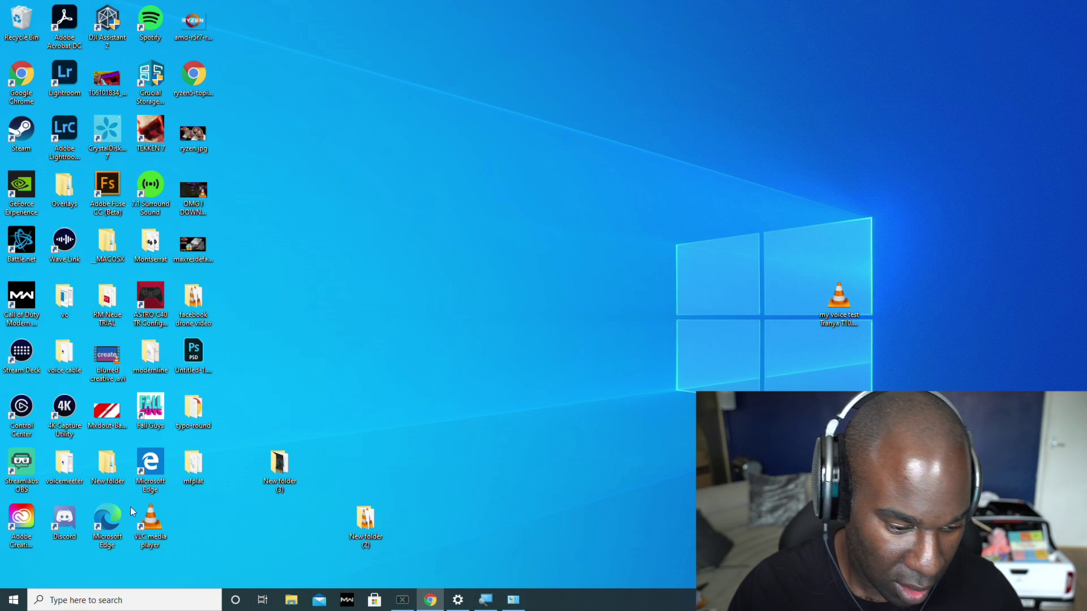
- Try to launch Adobe Premiere Rush 1.5 and dismiss its system error dialog
left_click(14, 600)
scroll(123, 462, "down", 5)
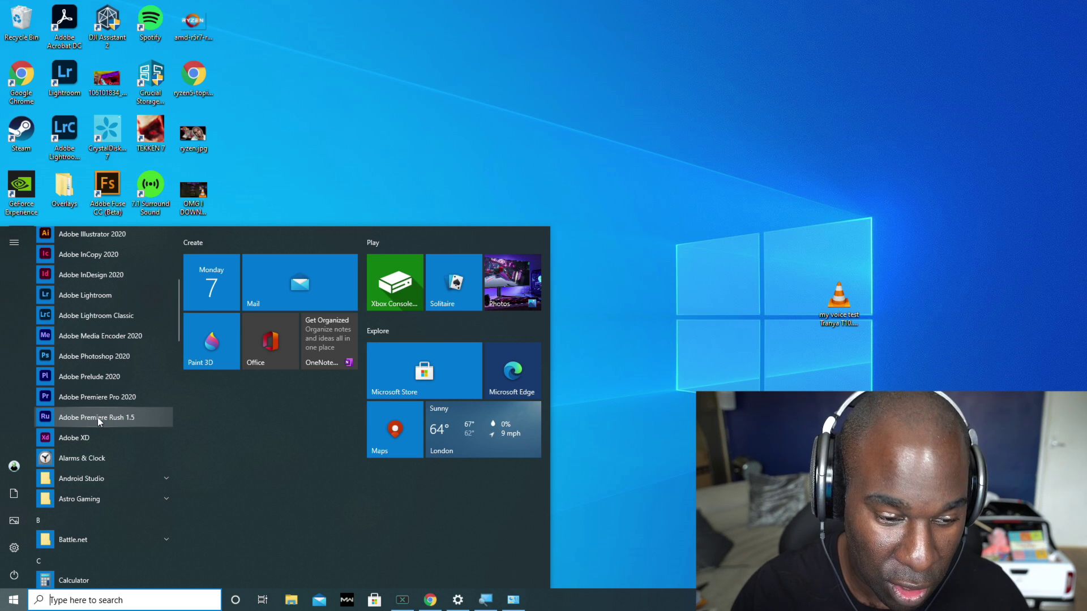
left_click(106, 417)
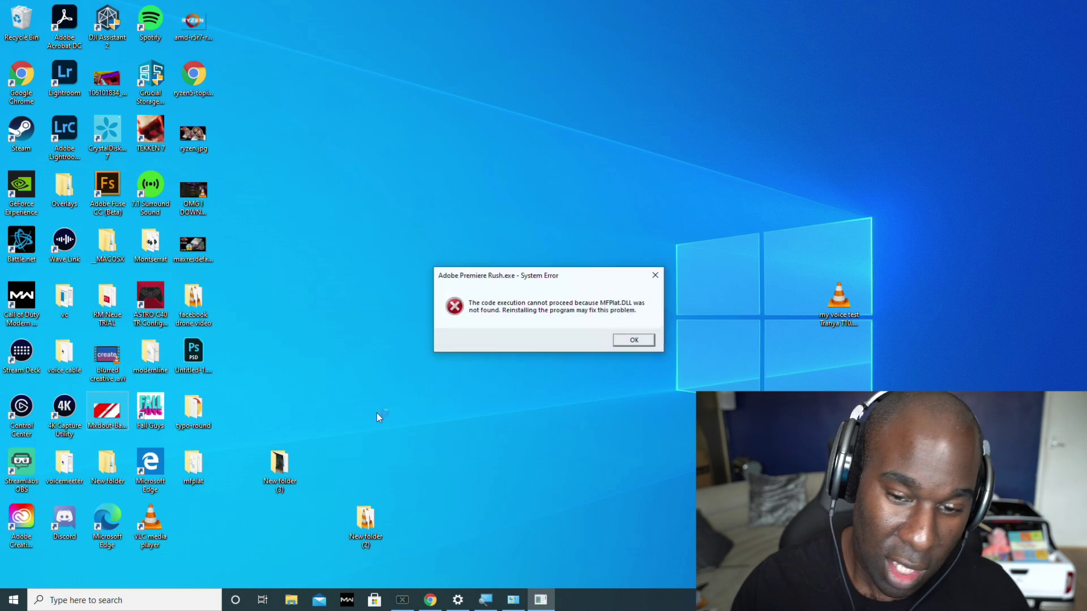
left_click(627, 342)
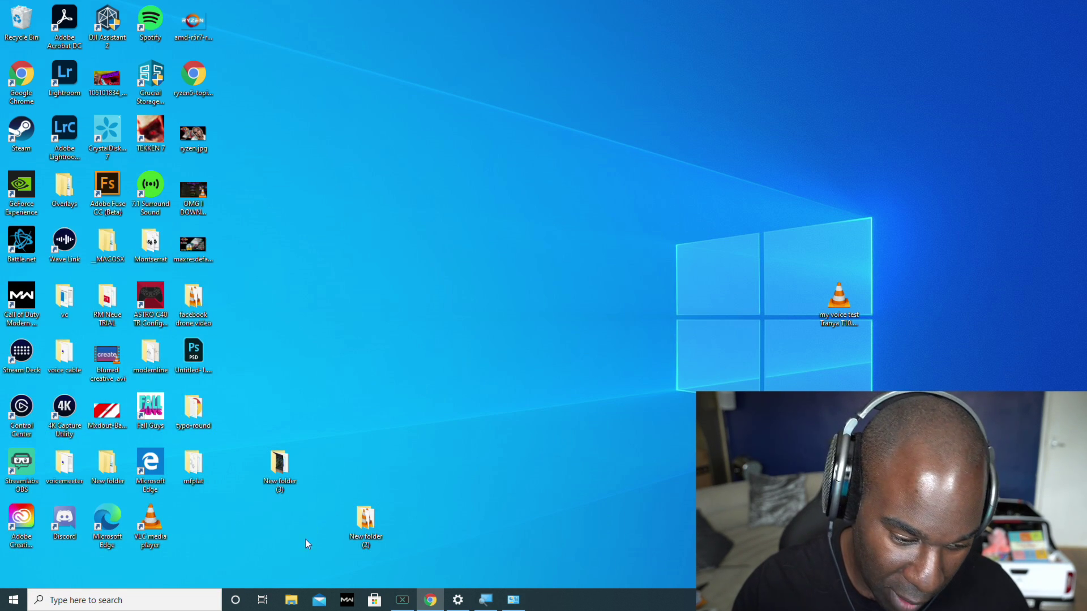
- Bring back the System window to check the Windows edition, then close it
left_click(512, 600)
left_click(118, 601)
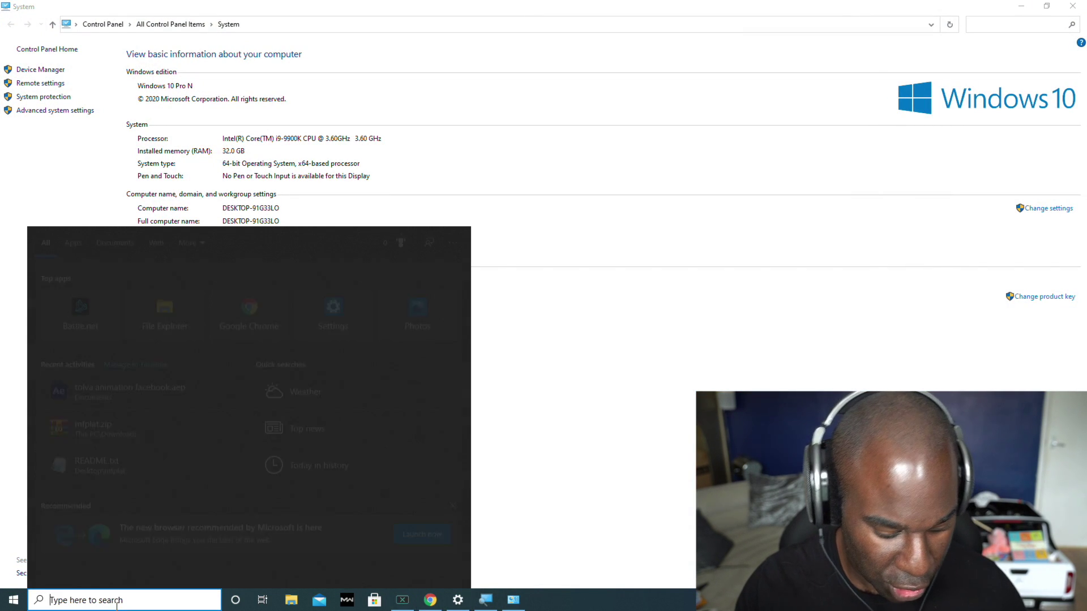
left_click(638, 412)
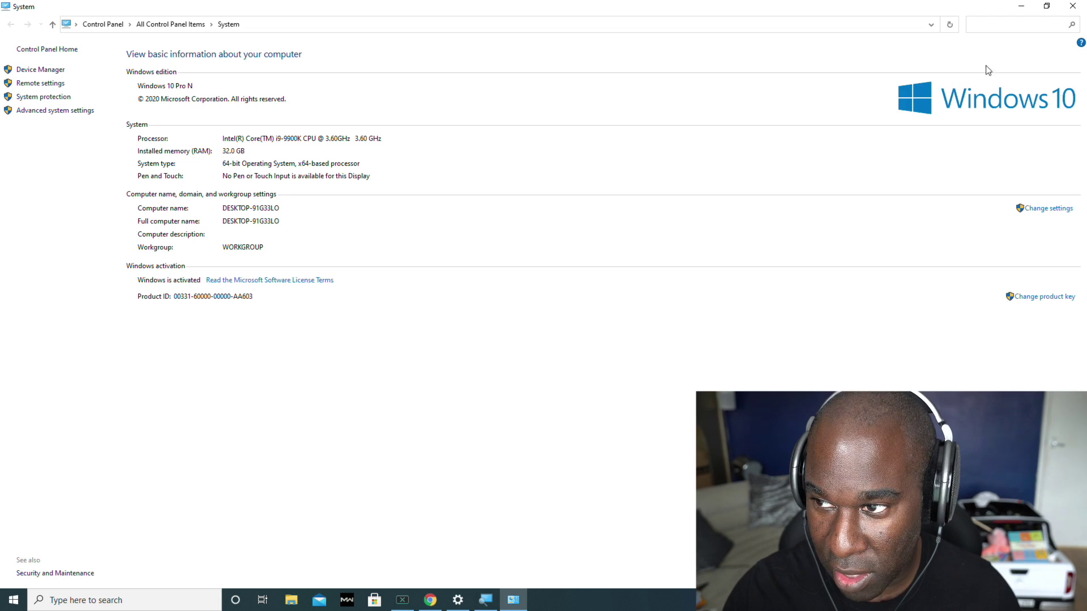
left_click(1072, 6)
- Find Apps & features through Windows search and open its Optional features page
key("super")
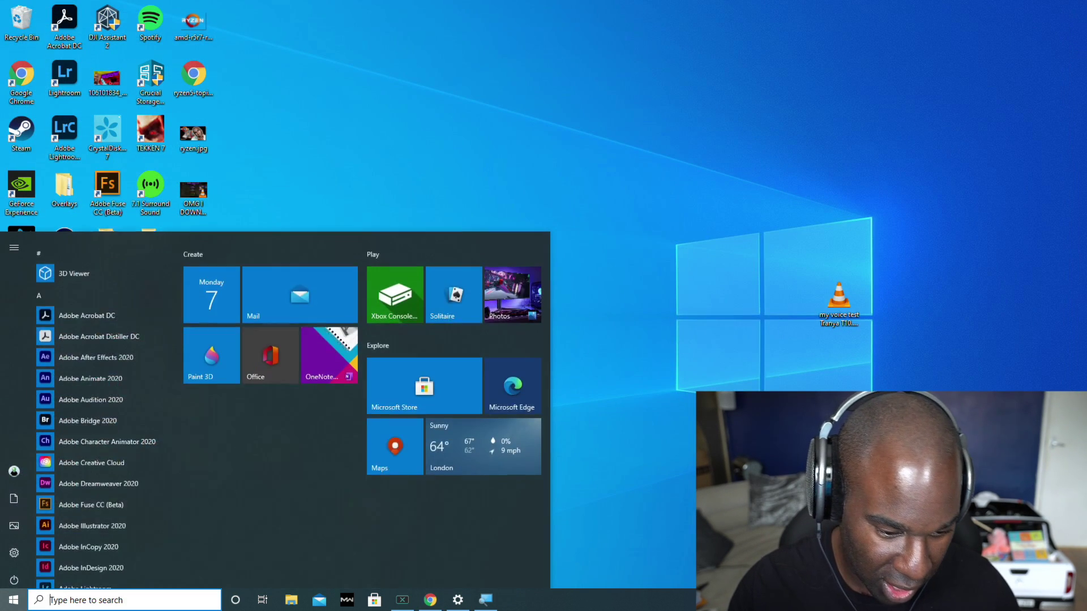
left_click(155, 601)
type("a")
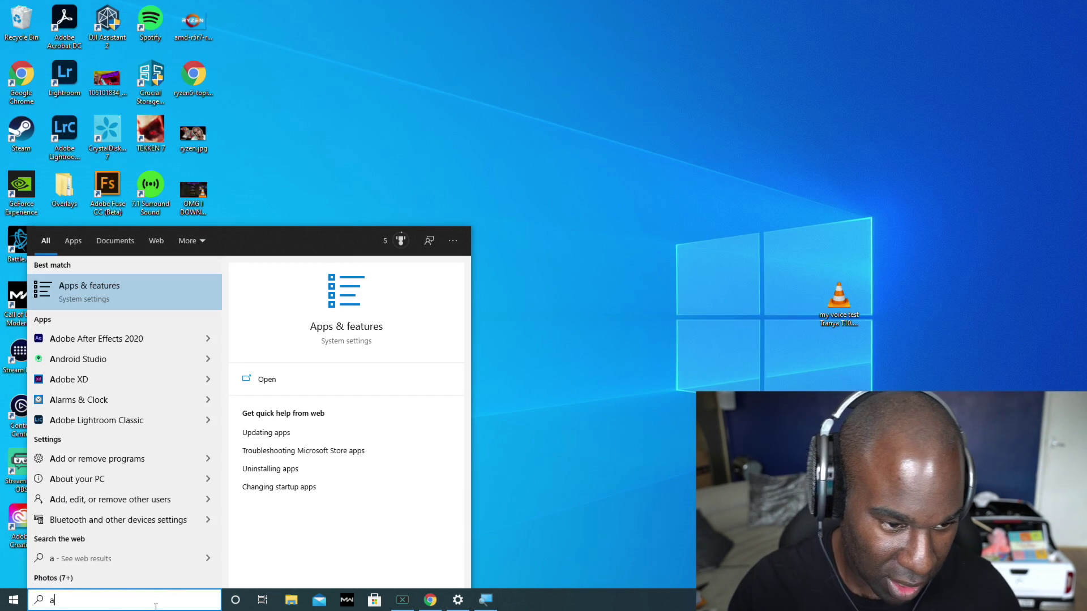
left_click(121, 296)
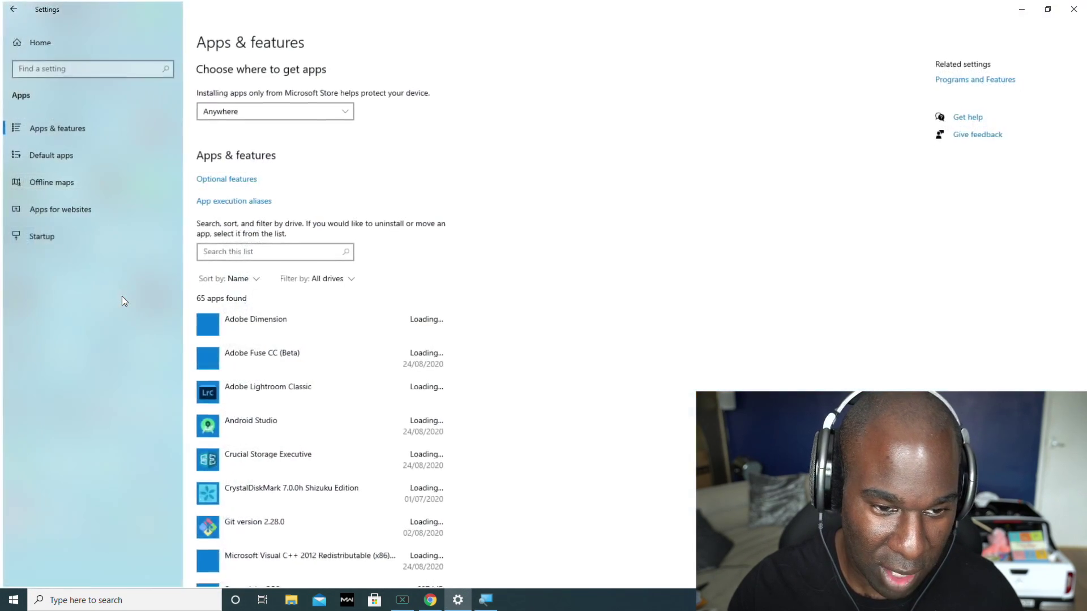
left_click(229, 178)
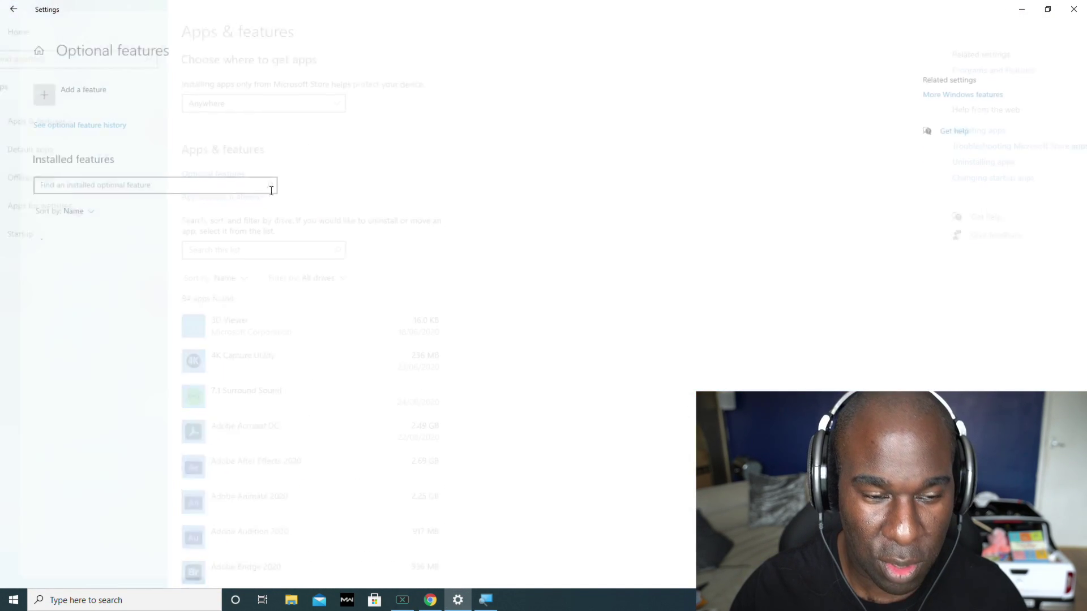
- Search the available optional features for "med", install the Media Feature Pack, and close Settings once the installation finishes
left_click(28, 88)
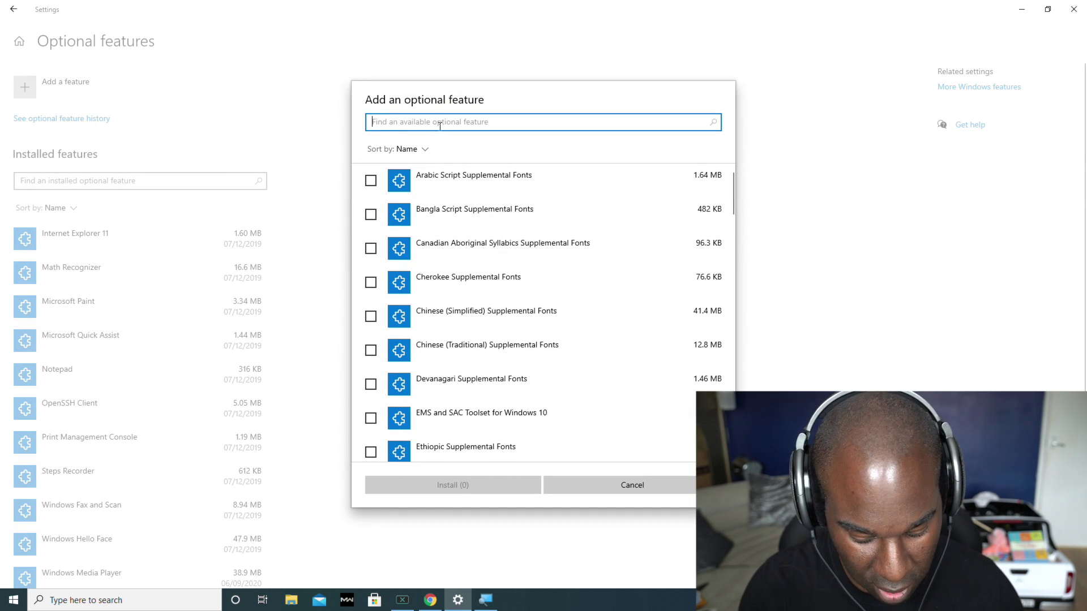
type("med")
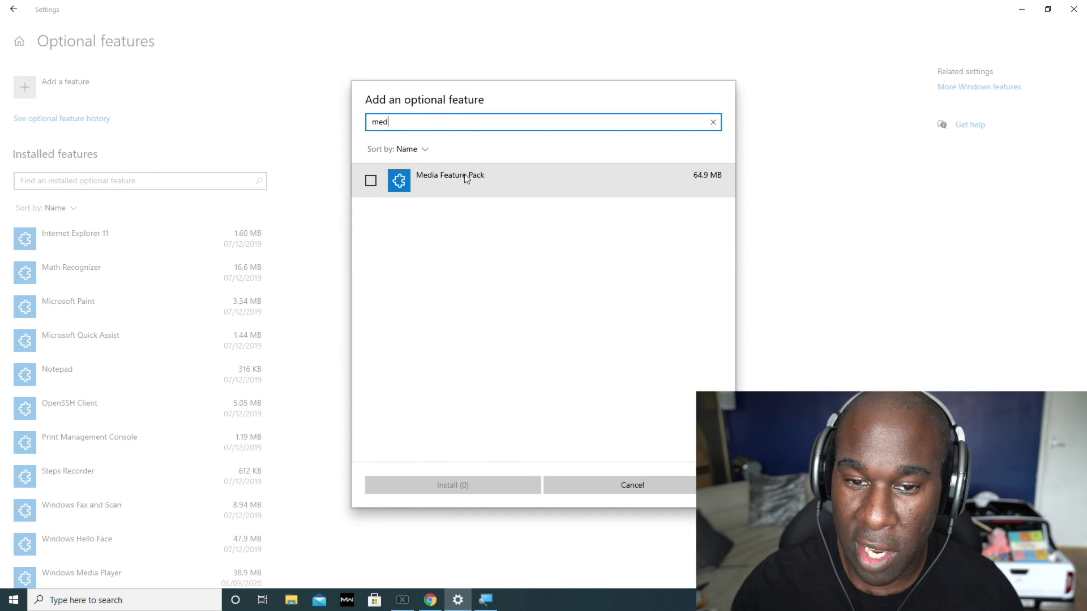
left_click(371, 181)
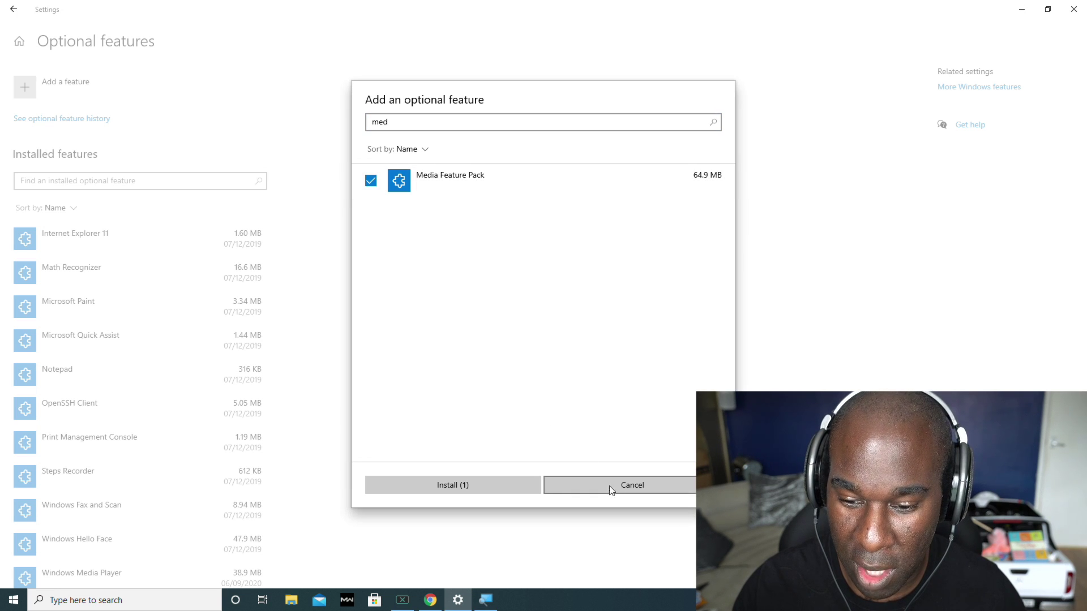
left_click(513, 483)
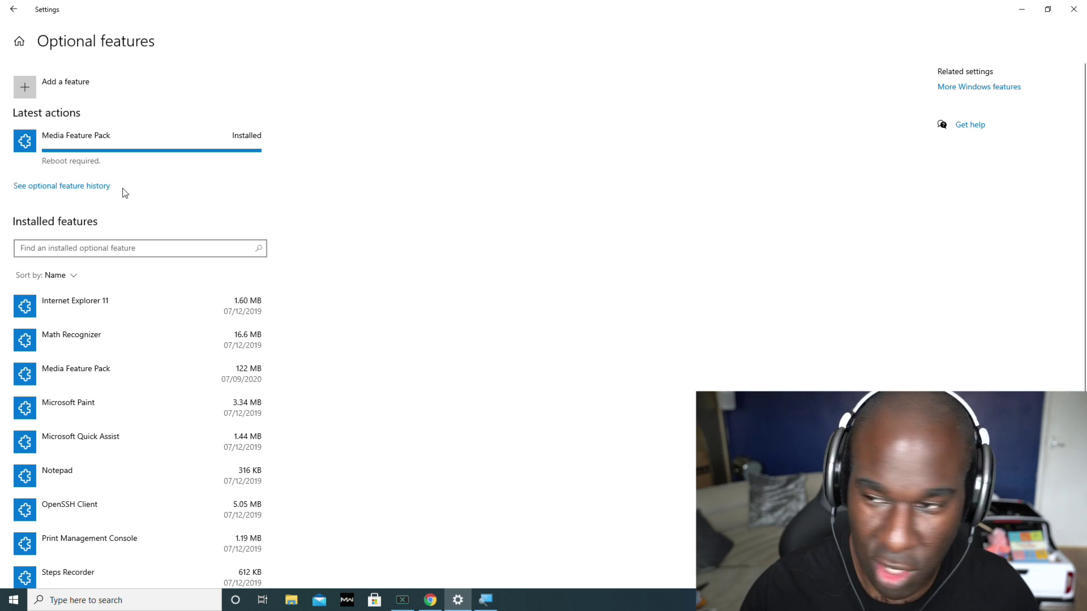
left_click(1074, 9)
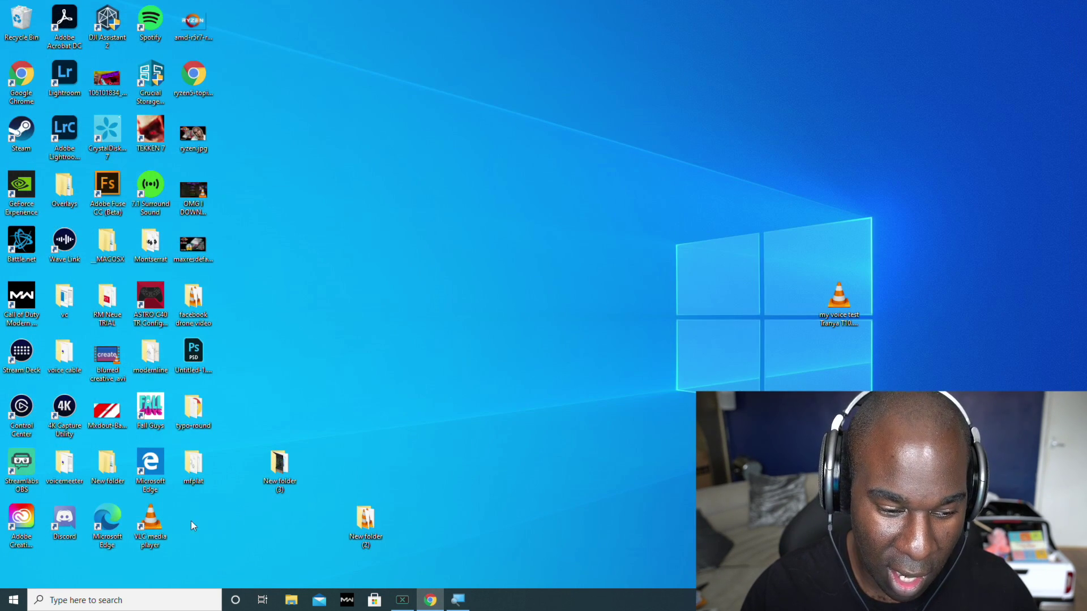
- Try to launch Adobe After Effects 2020 before rebooting and dismiss the error dialog
left_click(14, 600)
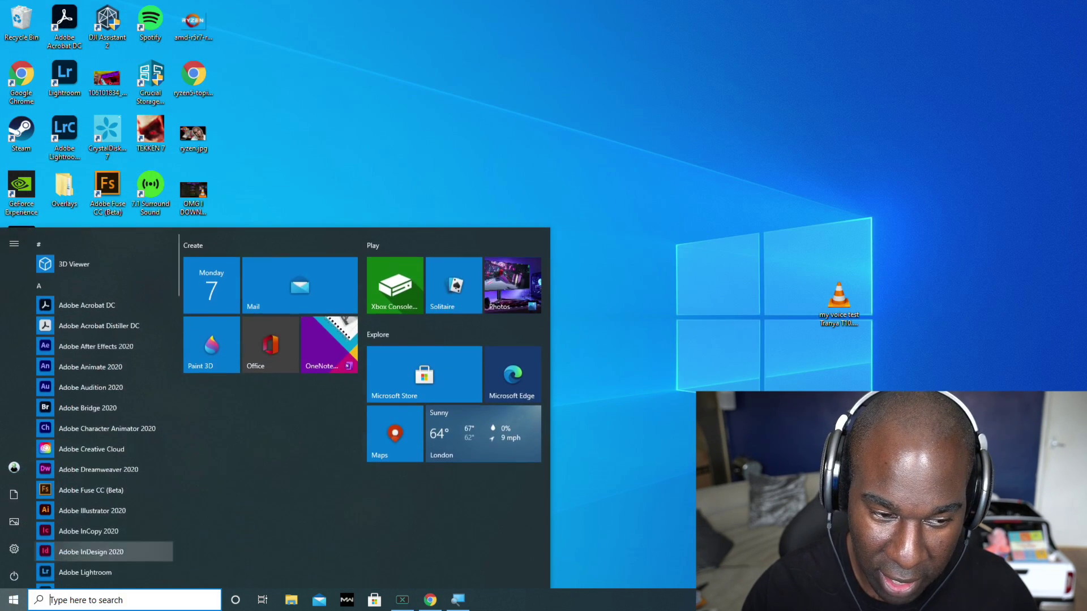
left_click(103, 345)
left_click(627, 342)
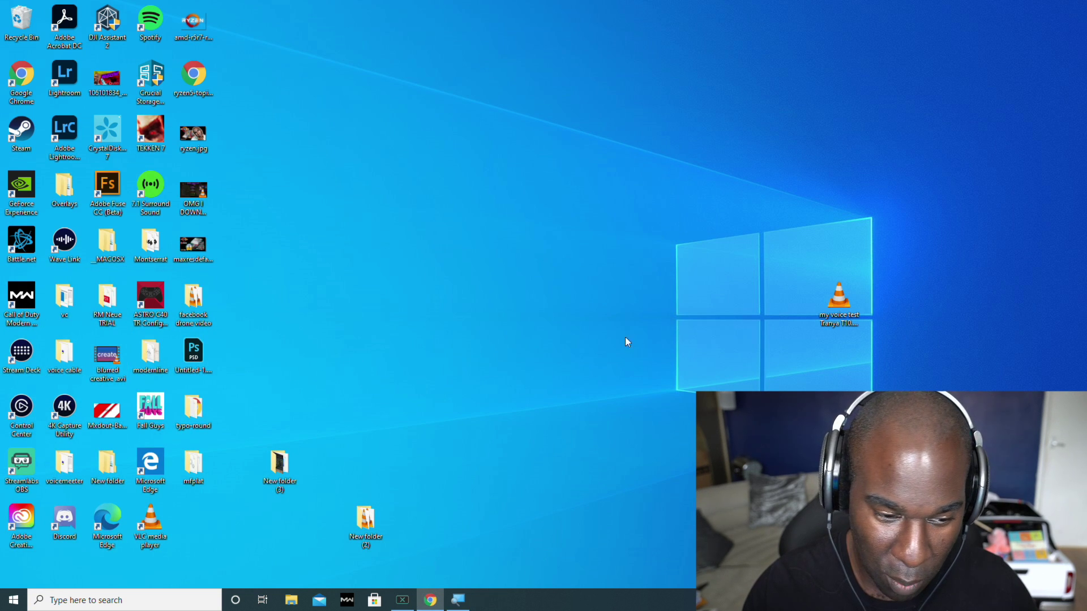
- Restart the computer to complete the Media Feature Pack installation
left_click(14, 600)
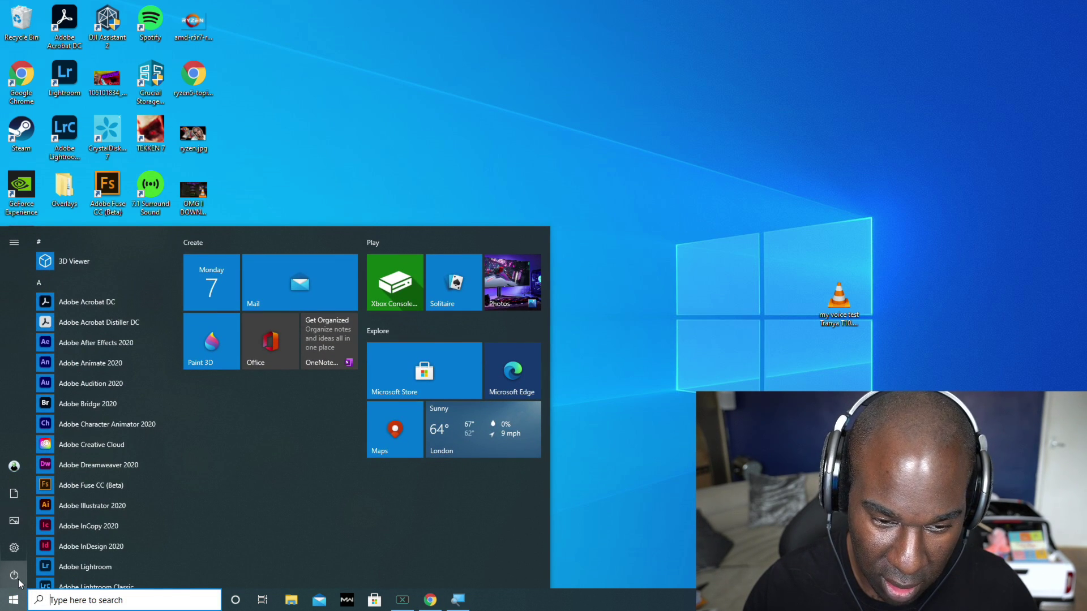
mouse_move(18, 579)
left_click(60, 547)
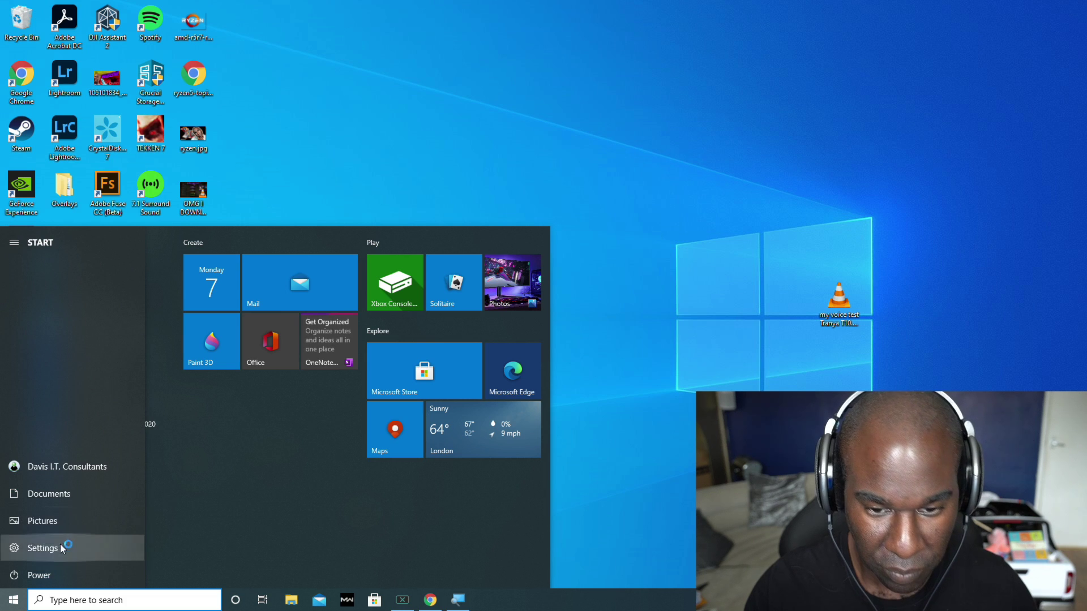
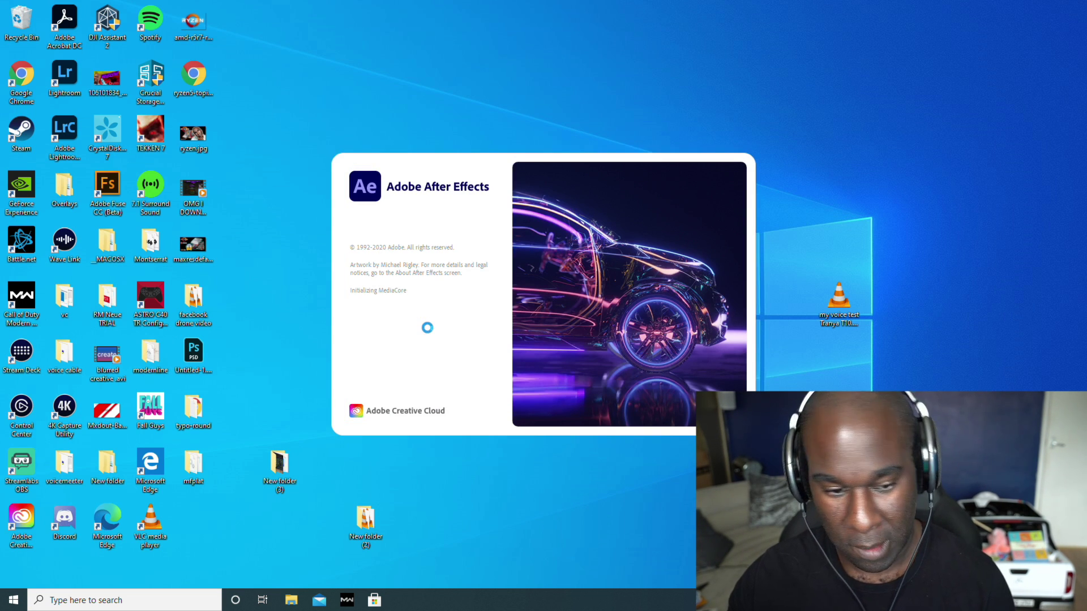
- Launch Adobe Premiere Pro 2020 while After Effects loads, and dismiss the Stream Deck update and Razer login windows
left_click(14, 600)
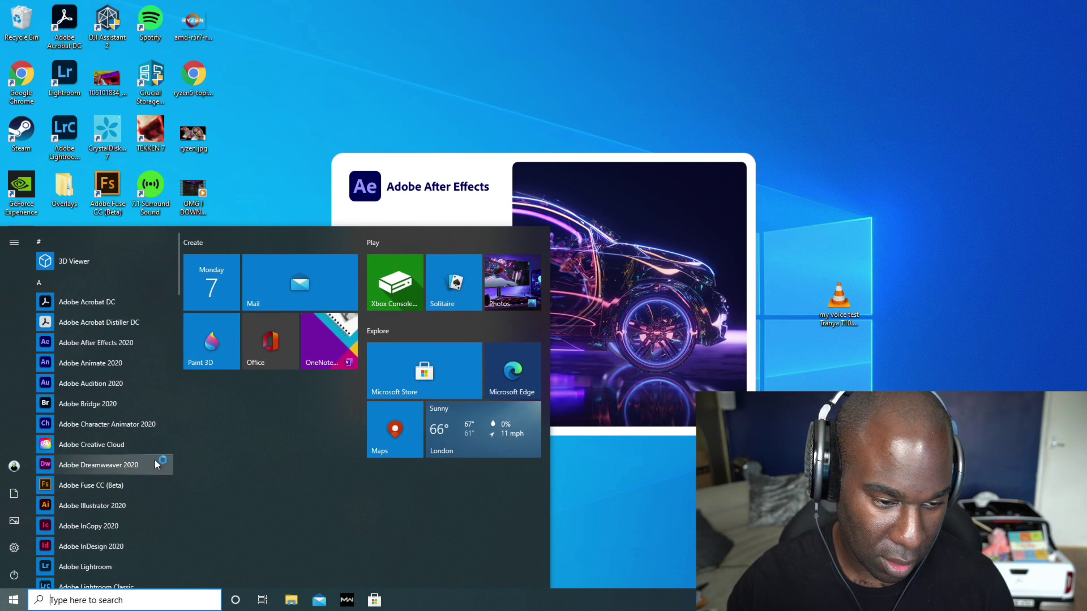
scroll(127, 348, "down", 3)
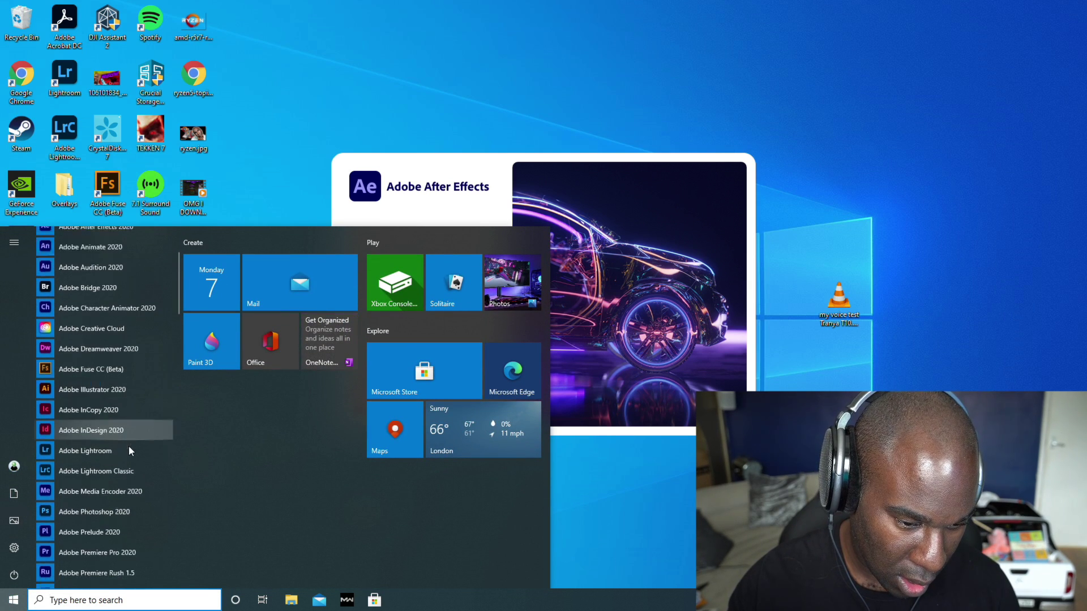
scroll(129, 450, "down", 2)
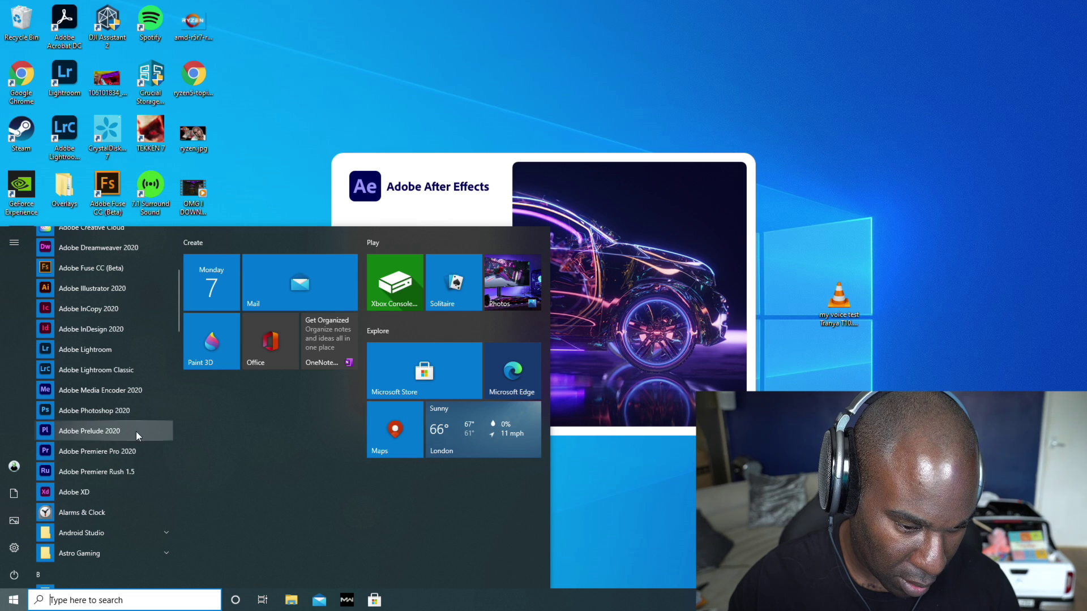
left_click(137, 451)
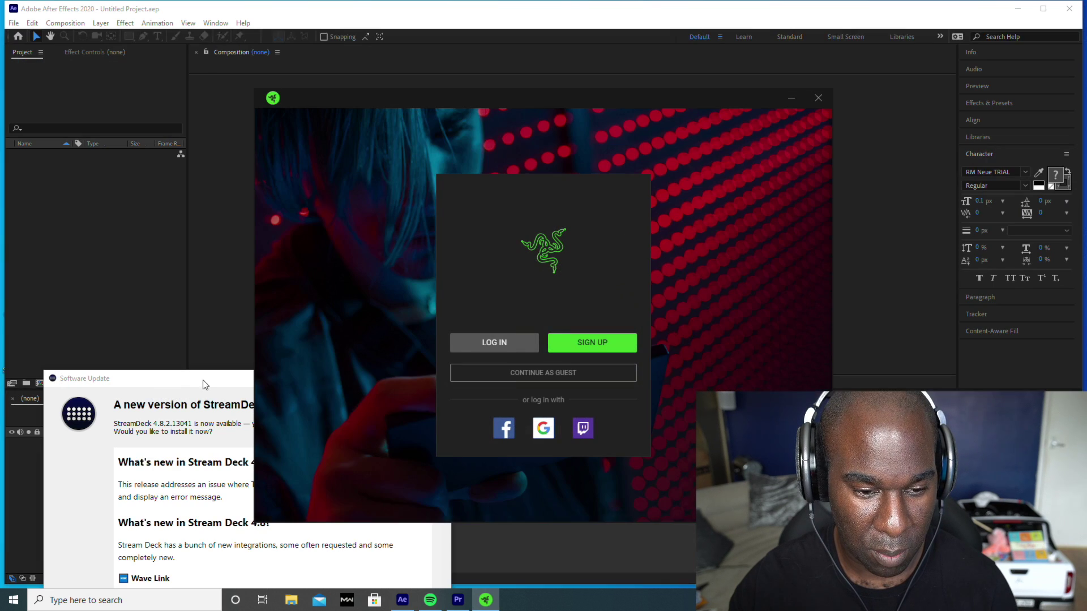
left_click_drag(250, 384, 0, 384)
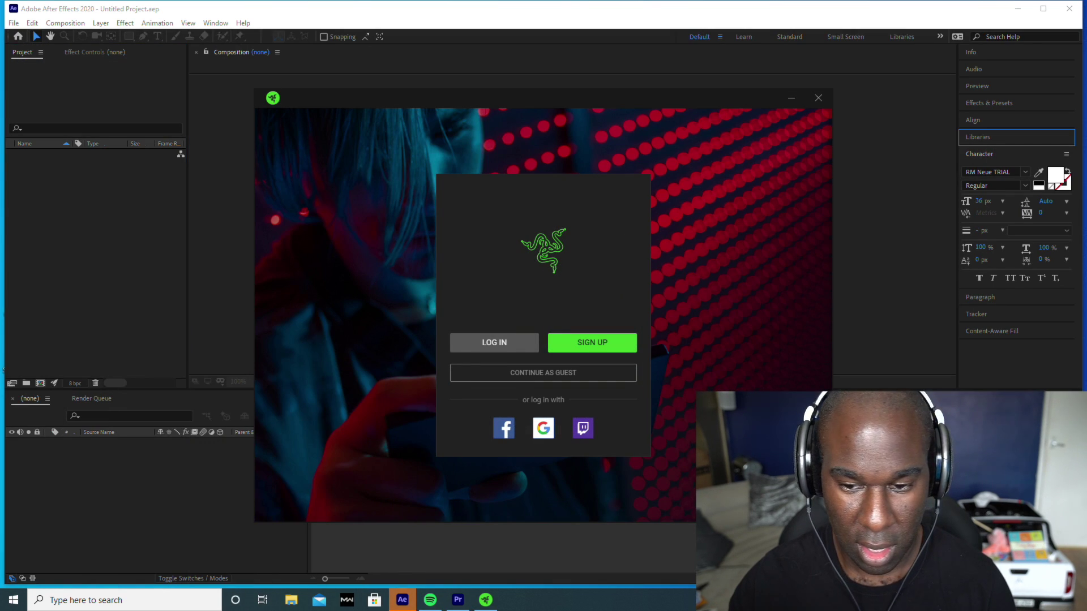
left_click(818, 99)
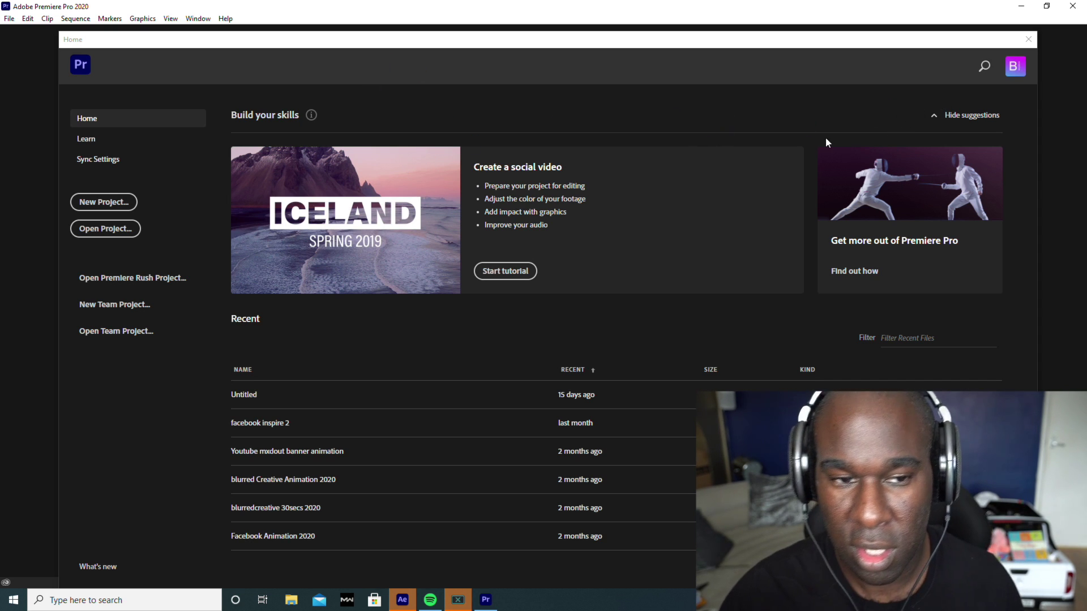
- Close the Home screens and exit both Adobe Premiere Pro 2020 and After Effects 2020
left_click(1029, 39)
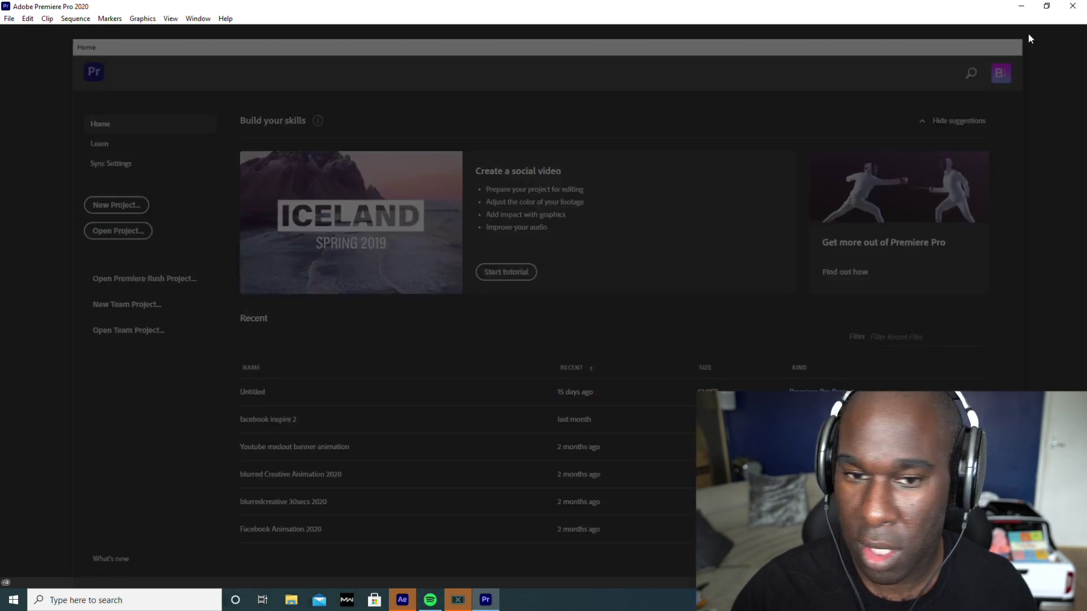
left_click(1073, 5)
left_click(418, 154)
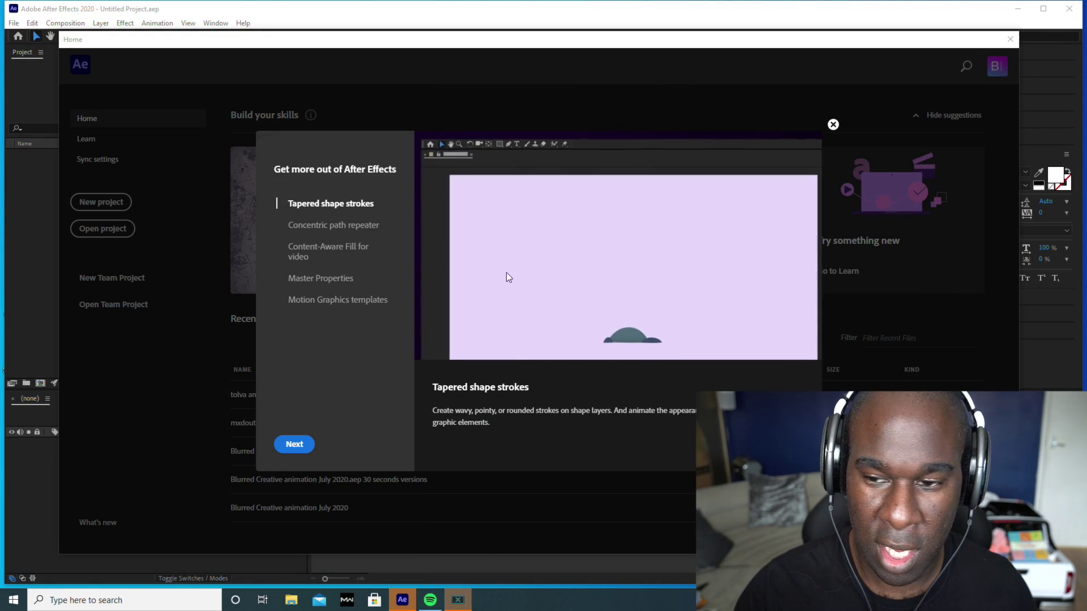
left_click(1010, 39)
left_click(1069, 9)
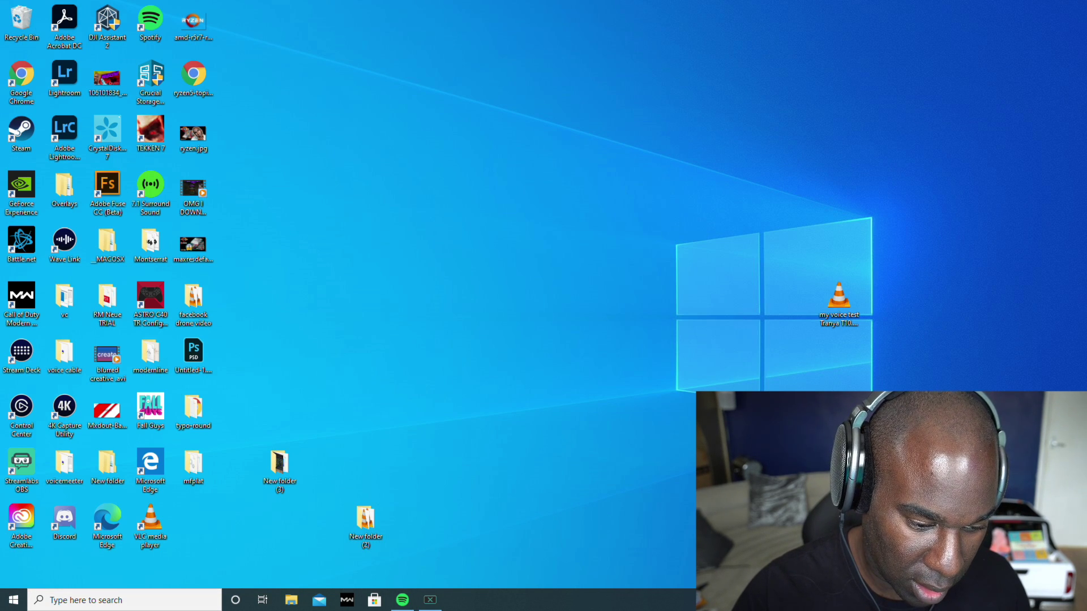
- Launch Adobe Media Encoder 2020 to check that it opens, then close it
left_click(14, 600)
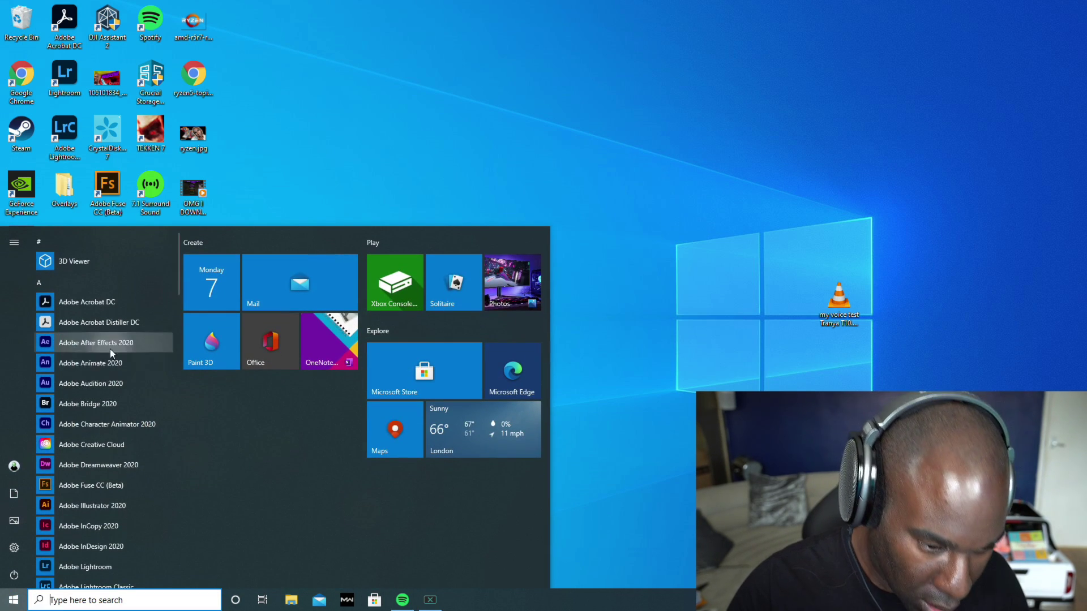
scroll(109, 349, "down", 4)
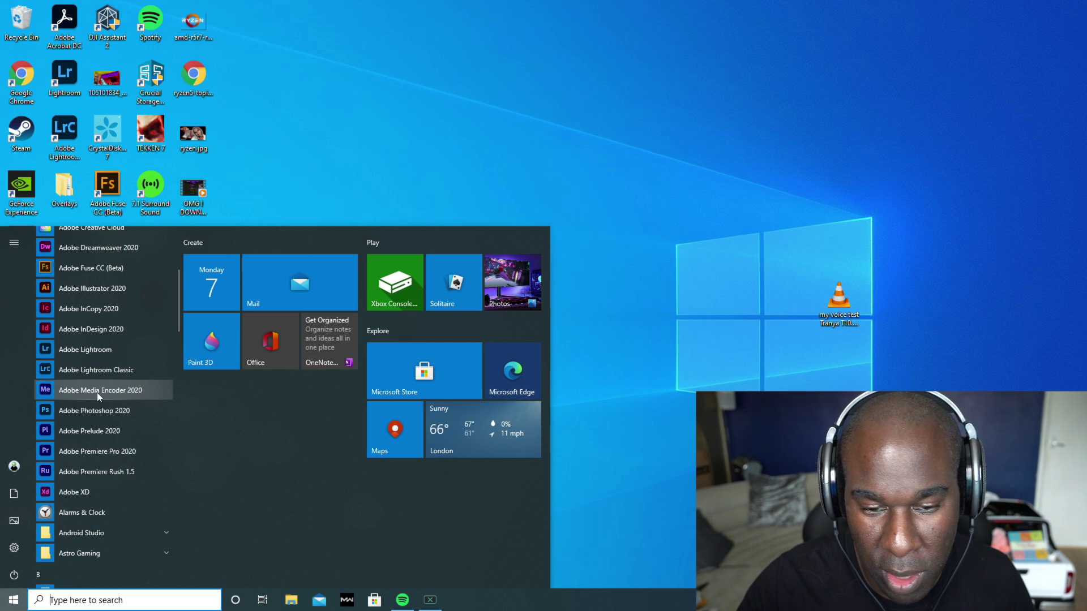
left_click(97, 392)
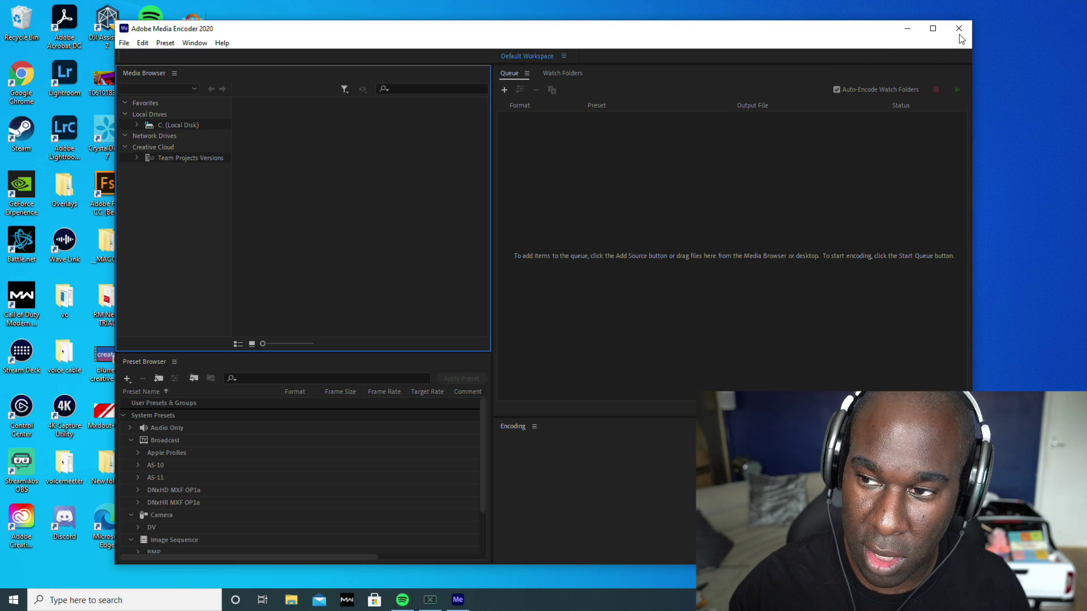
key("alt+F4")
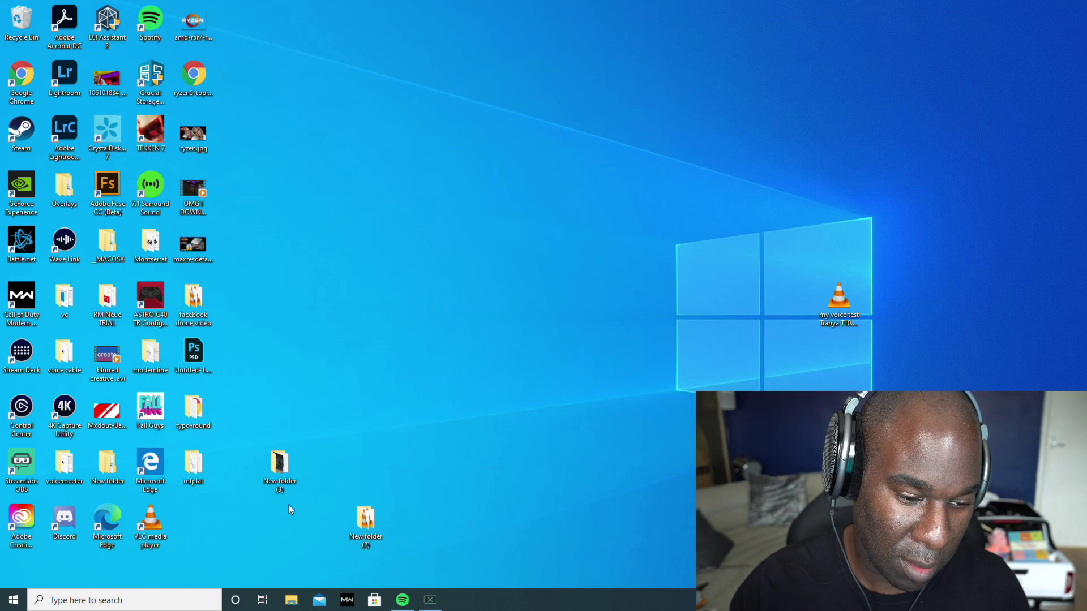
- Launch Adobe Premiere Rush 1.5 to check that it opens, then close it
left_click(14, 600)
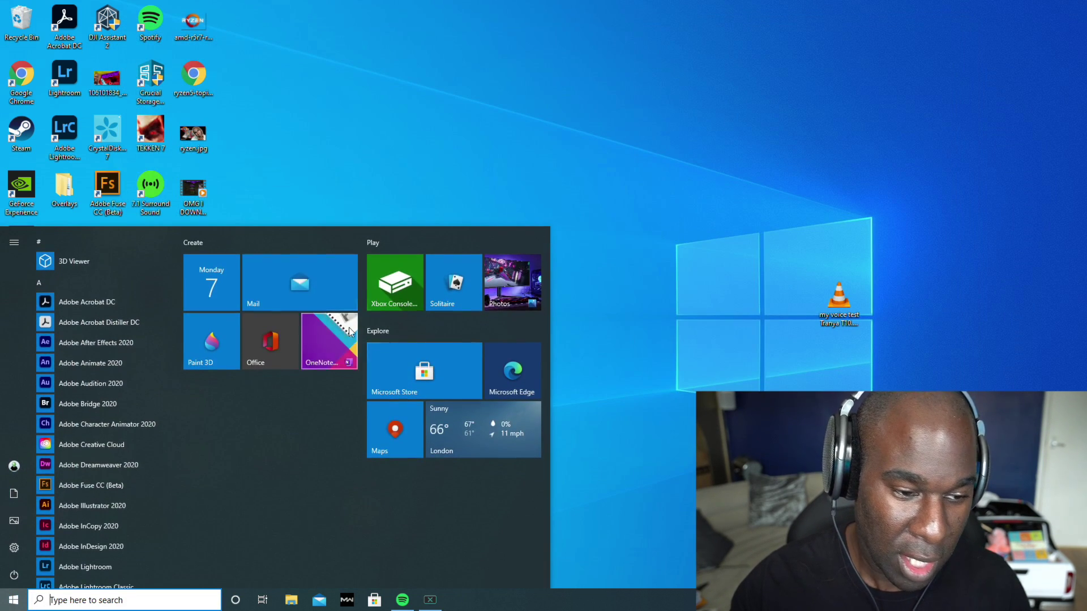
scroll(144, 391, "down", 5)
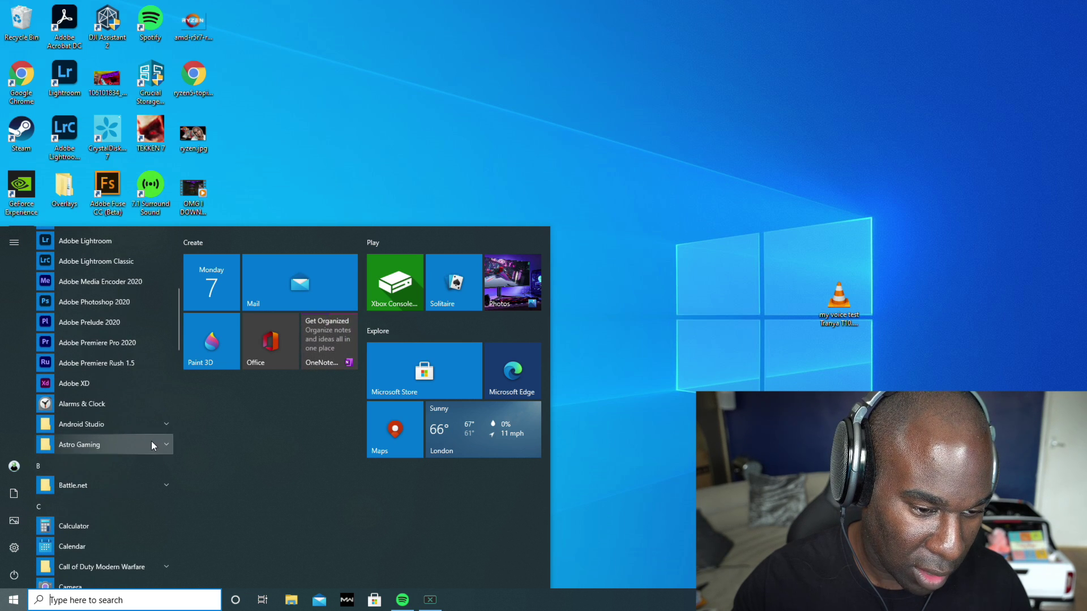
left_click(114, 365)
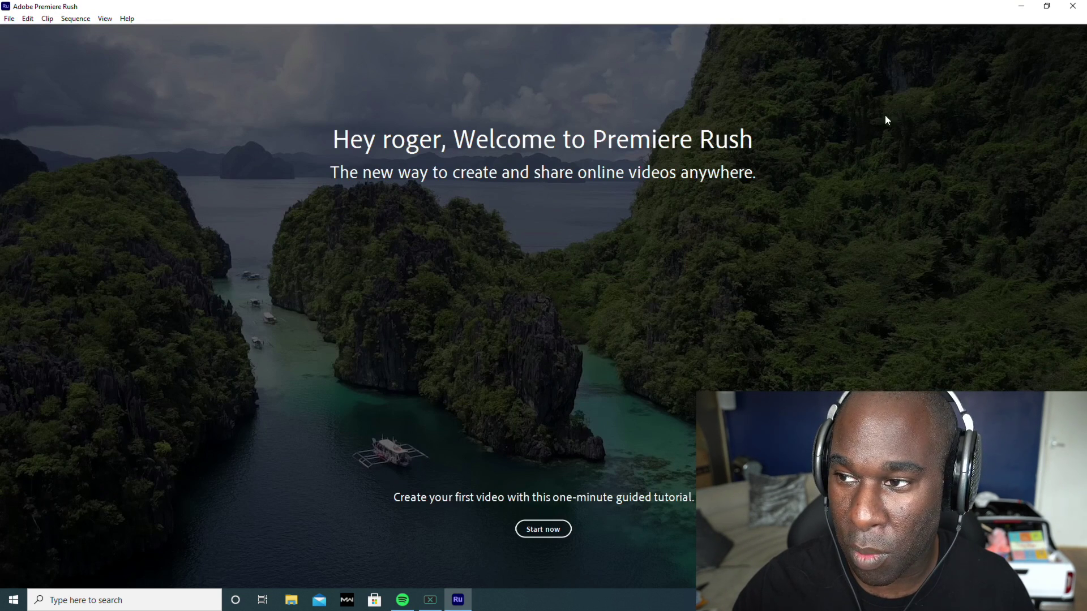
left_click(1074, 7)
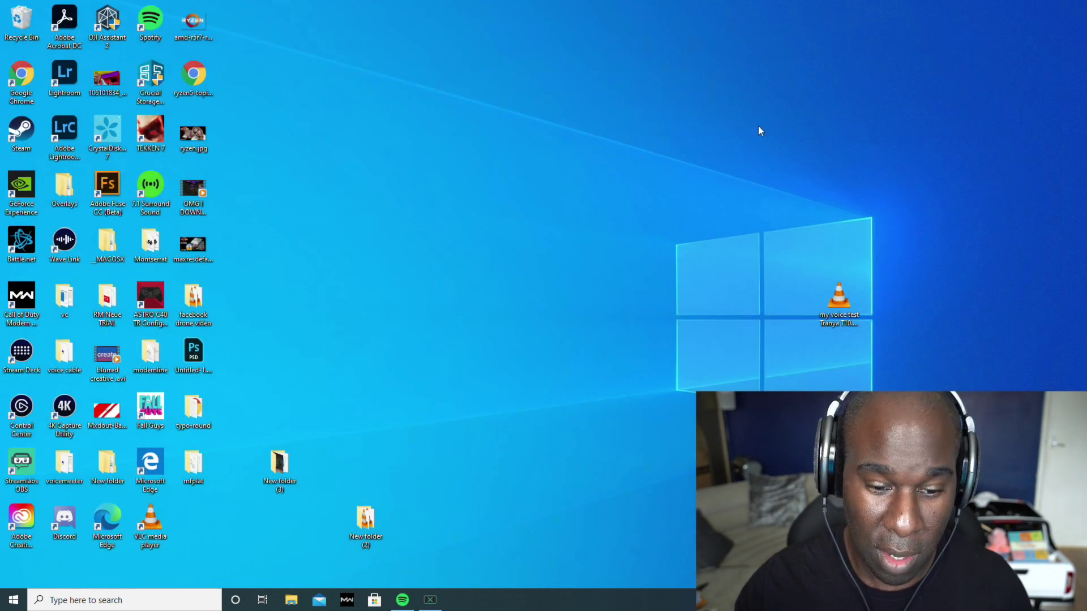